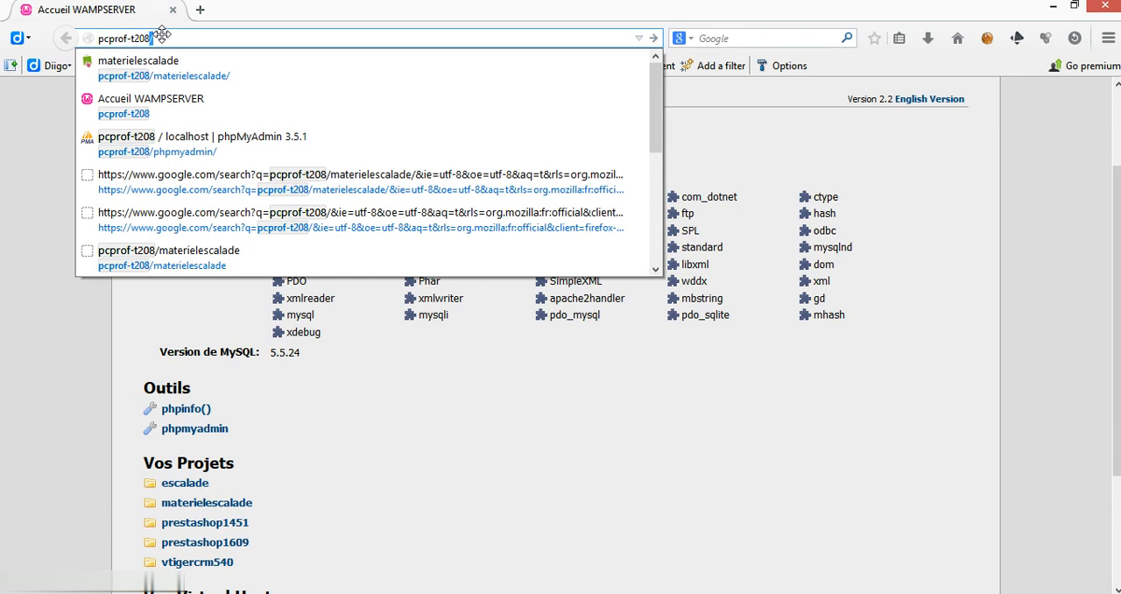
# Step: Open the escalade project's PrestaShop installer and proceed past the welcome page with French and the complete installation
pyautogui.click(187, 35)
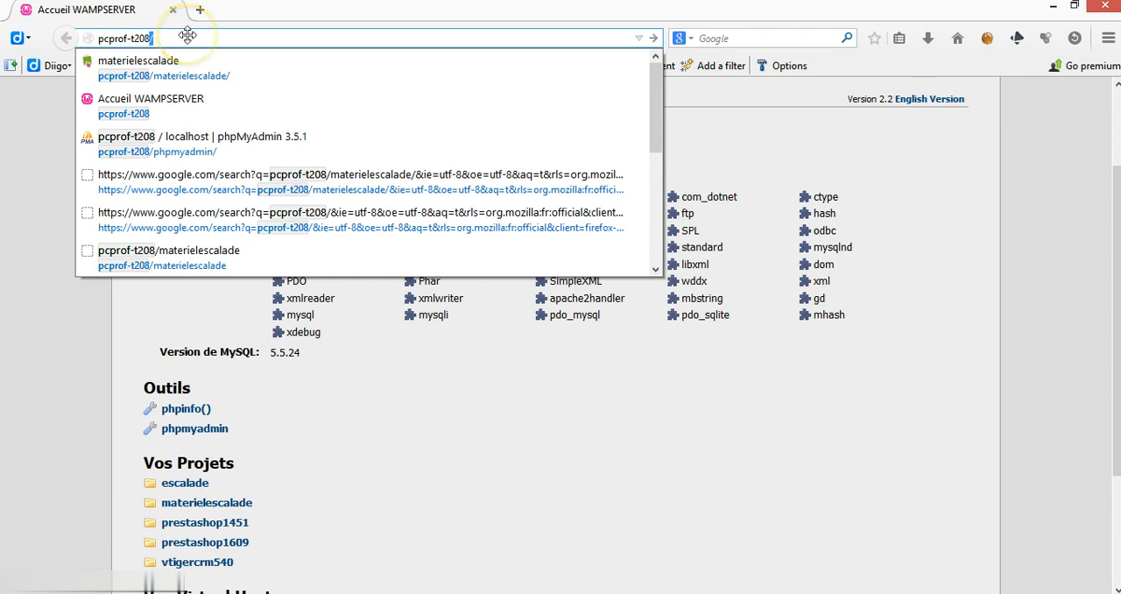
pyautogui.press('Escape')
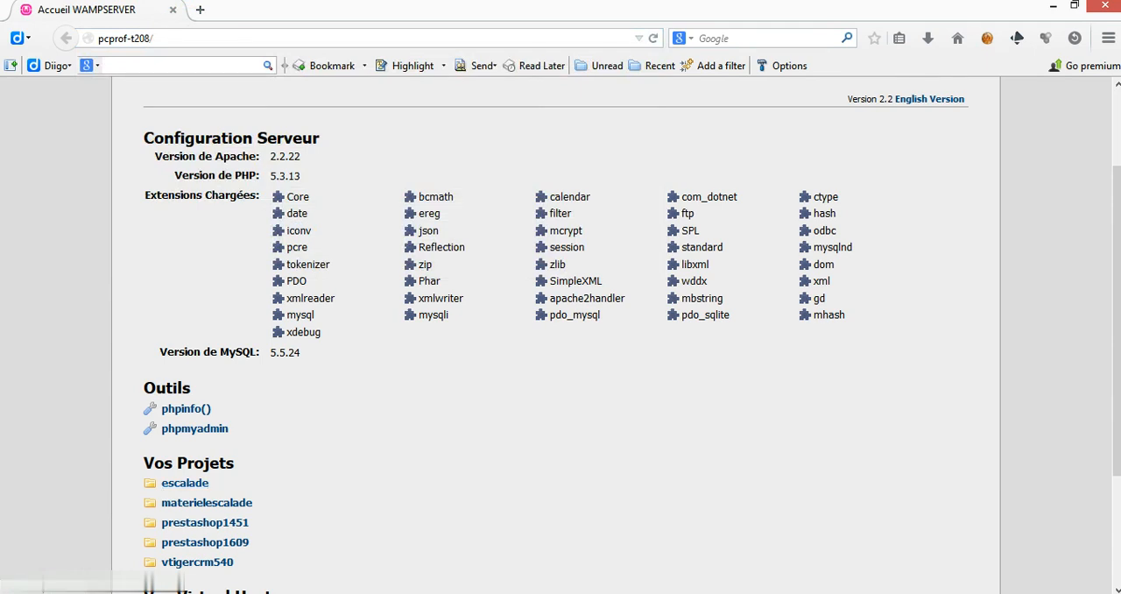
pyautogui.click(173, 487)
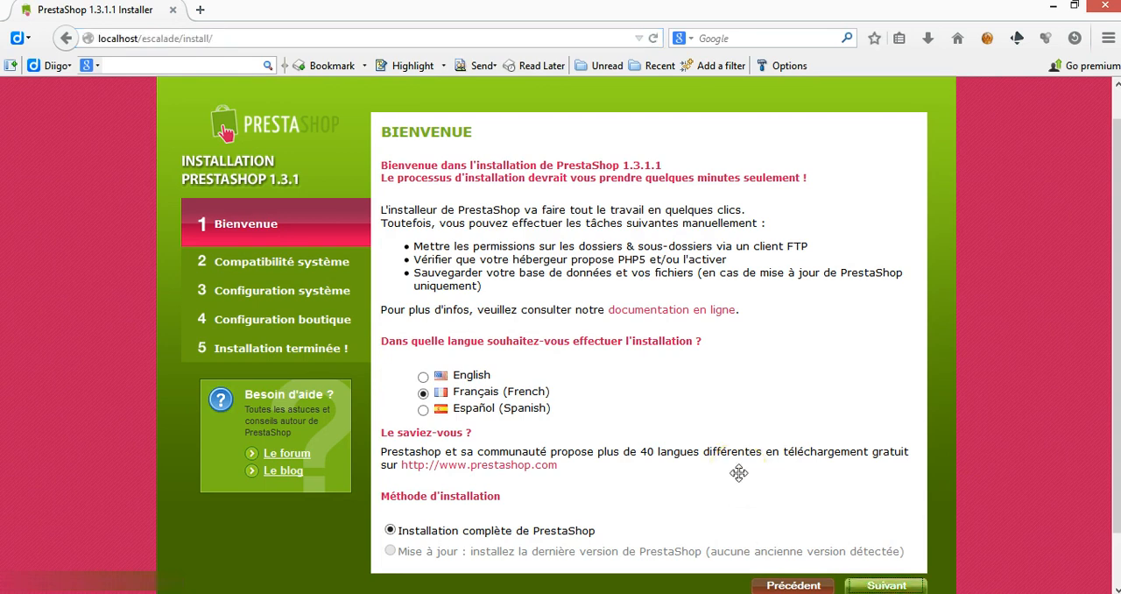
pyautogui.click(885, 585)
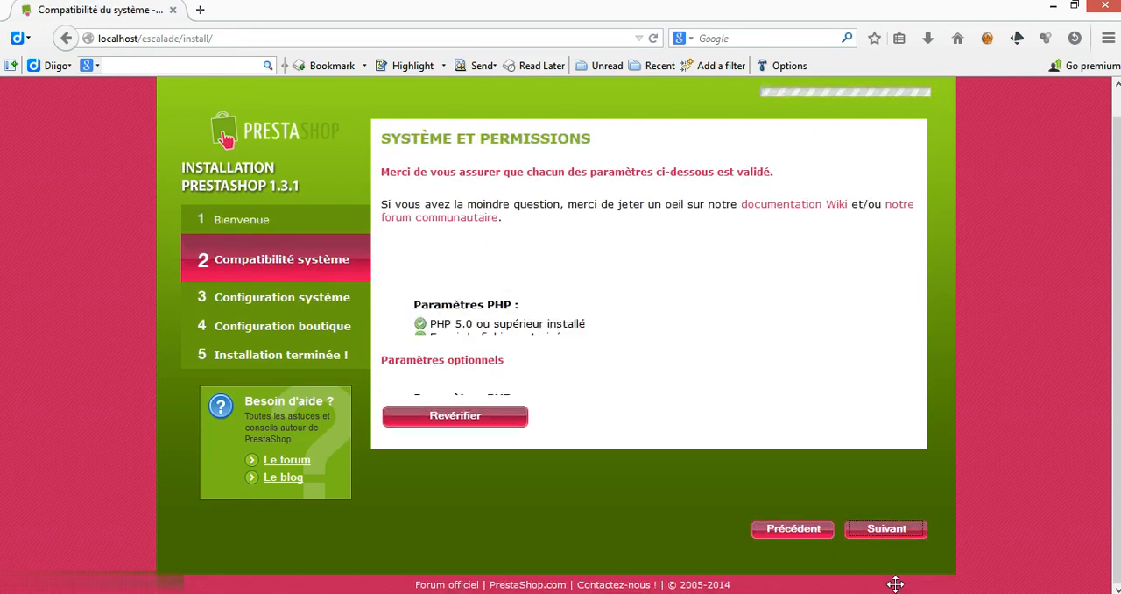
# Step: Review the system compatibility and permission checks, and continue to the system configuration
pyautogui.moveTo(1111, 248); pyautogui.dragTo(1112, 374)
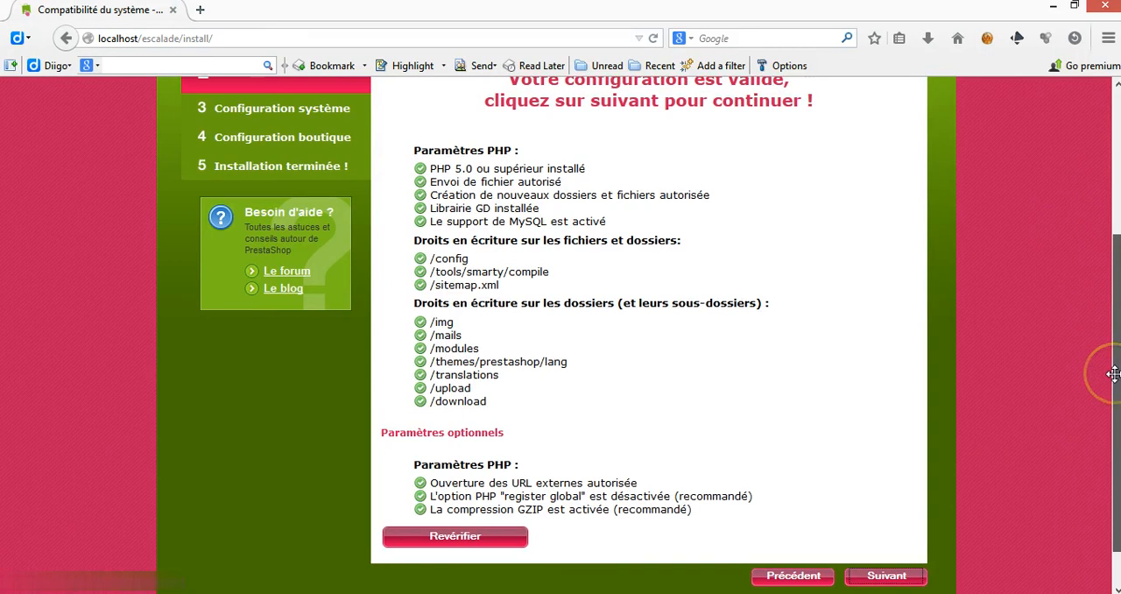
pyautogui.moveTo(1112, 374)
pyautogui.mouseDown()
pyautogui.moveTo(1116, 350)
pyautogui.moveTo(1114, 392)
pyautogui.mouseUp()
pyautogui.click(903, 536)
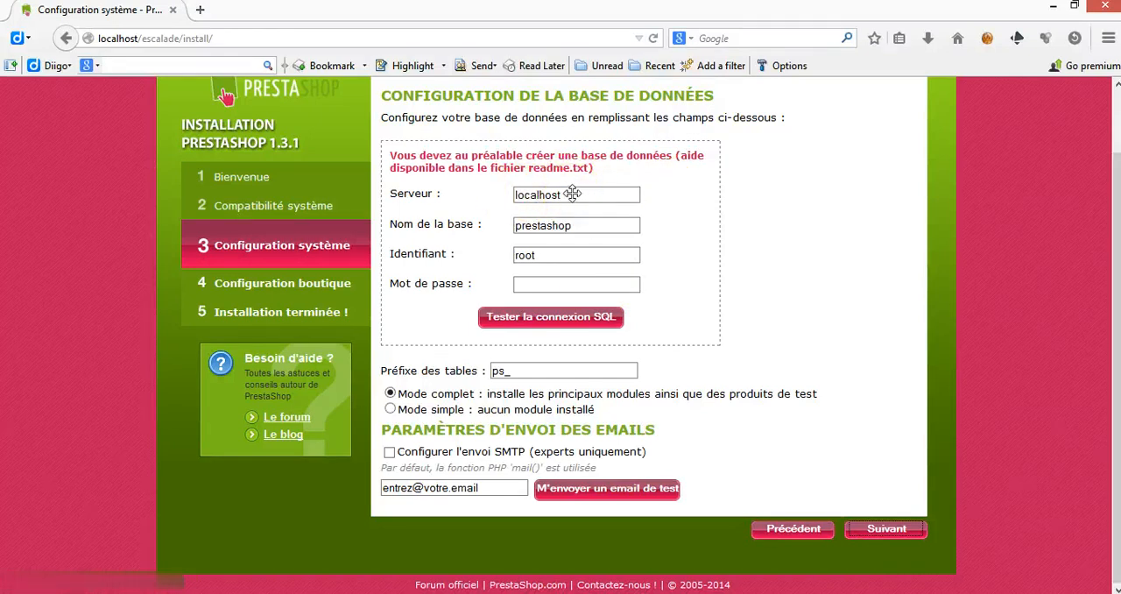
# Step: Set the database name to escalade and test the SQL connection
pyautogui.moveTo(581, 225); pyautogui.dragTo(509, 231)
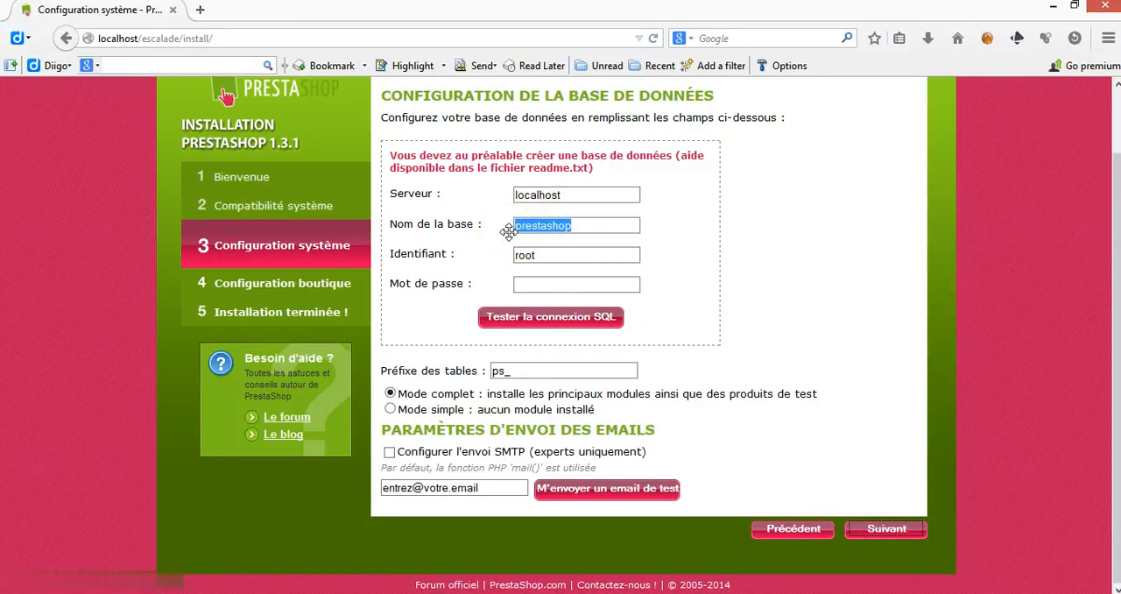
pyautogui.write('escalade')
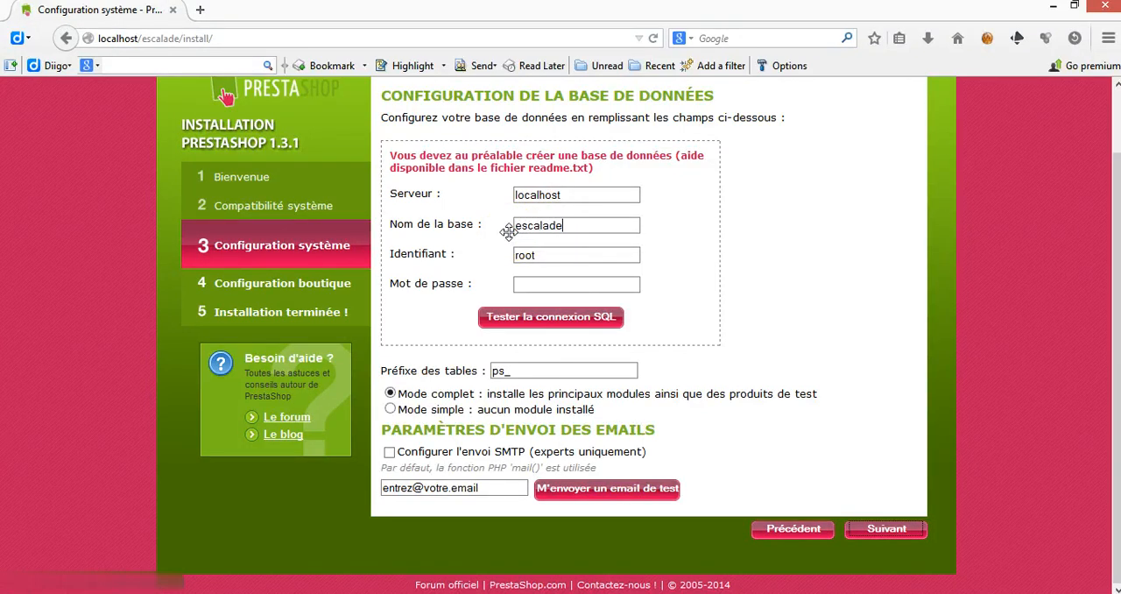
pyautogui.click(549, 257)
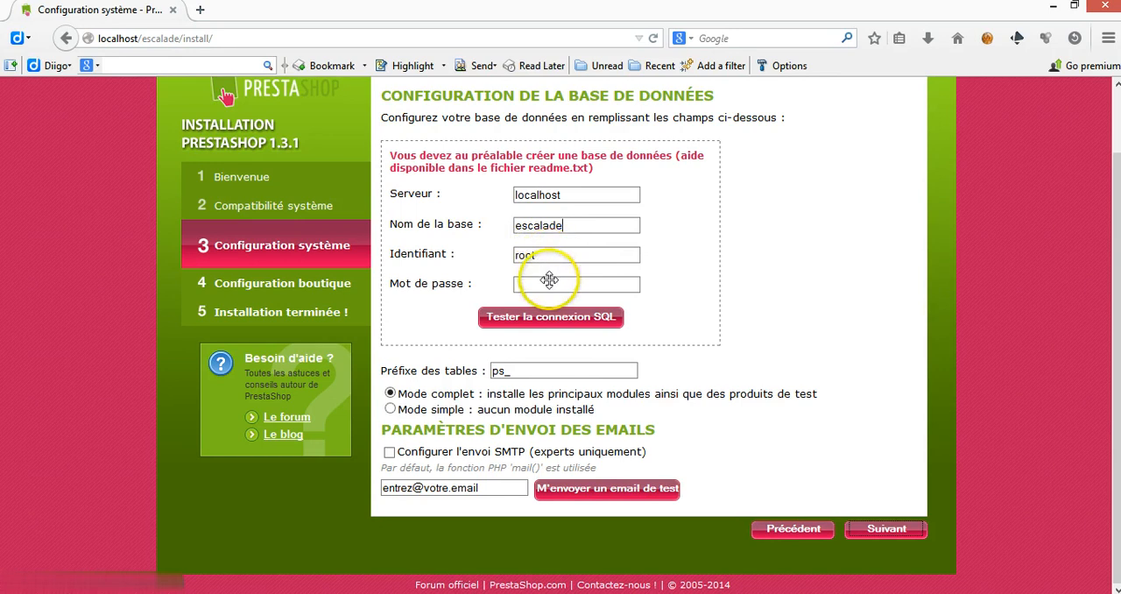
pyautogui.click(543, 314)
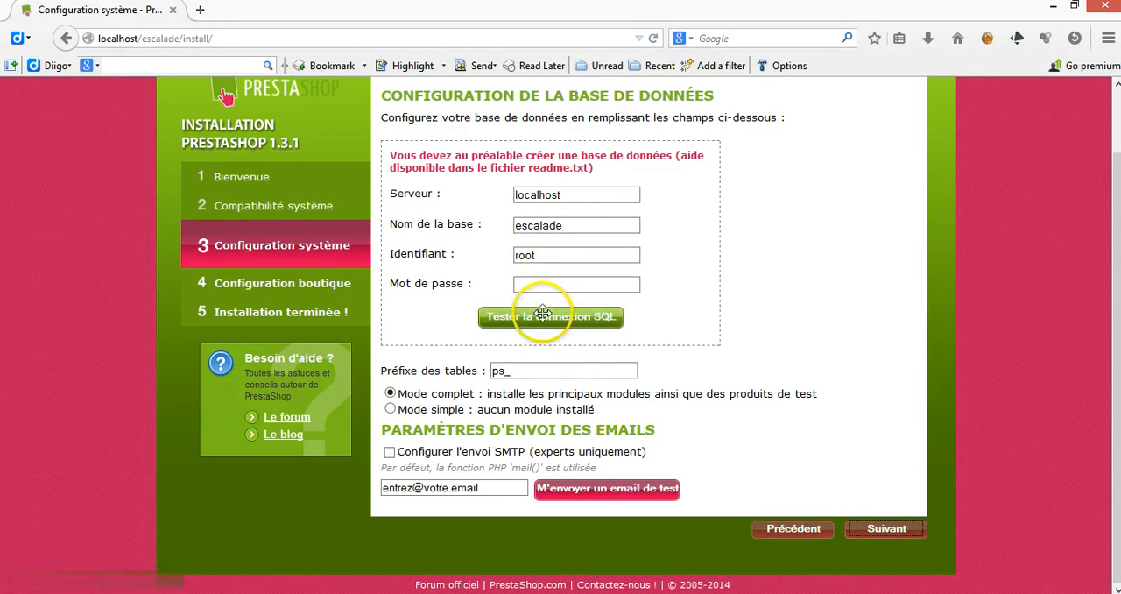
pyautogui.click(543, 315)
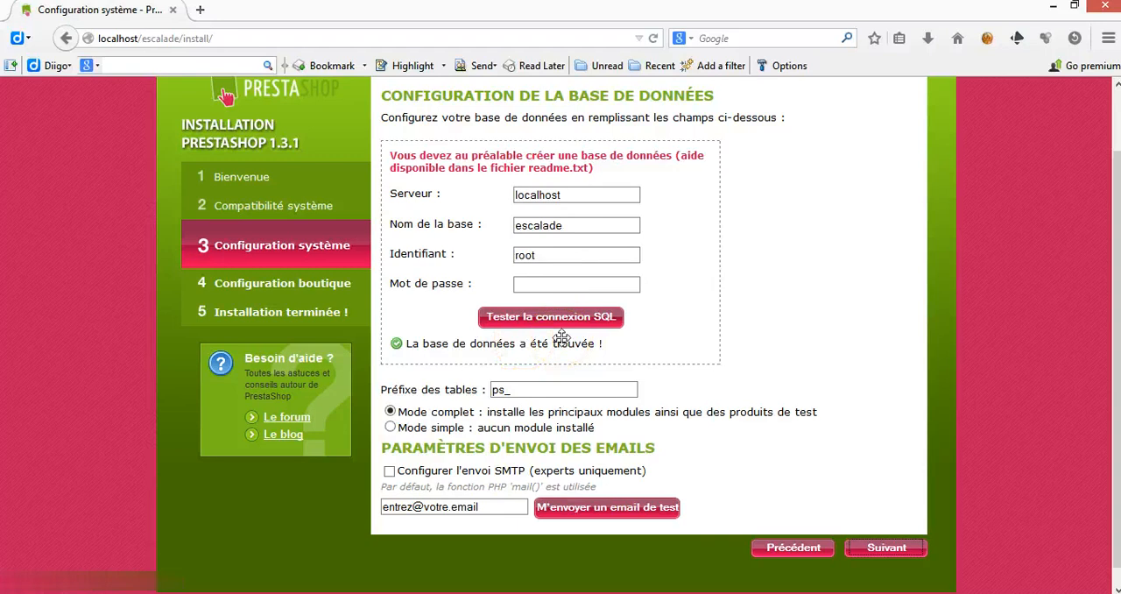
# Step: Continue to the shop configuration and name the shop escalde
pyautogui.click(828, 463)
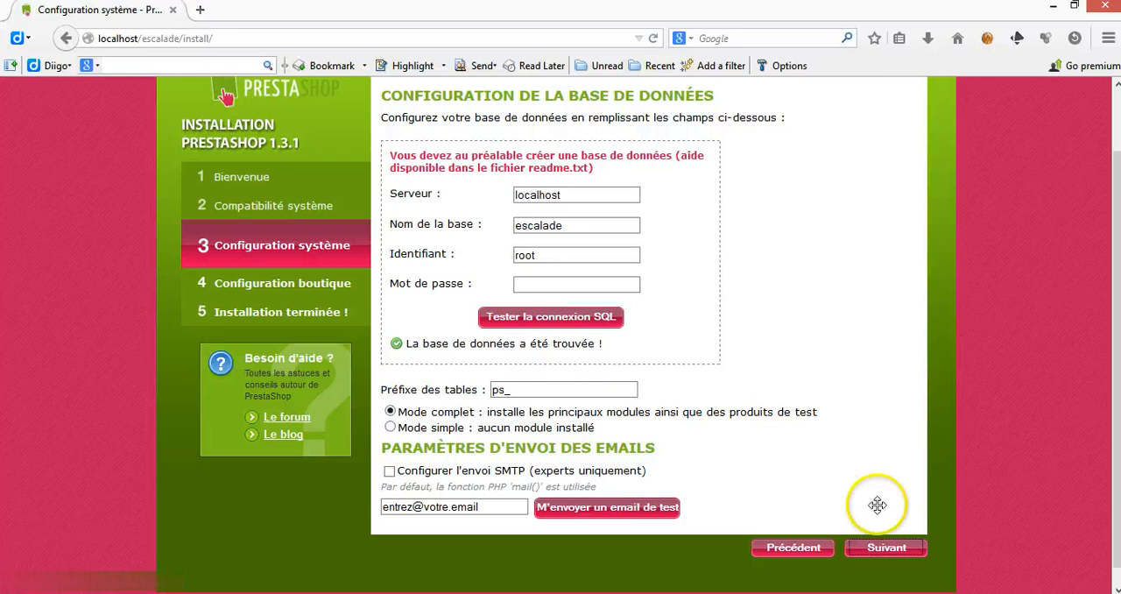
pyautogui.click(902, 546)
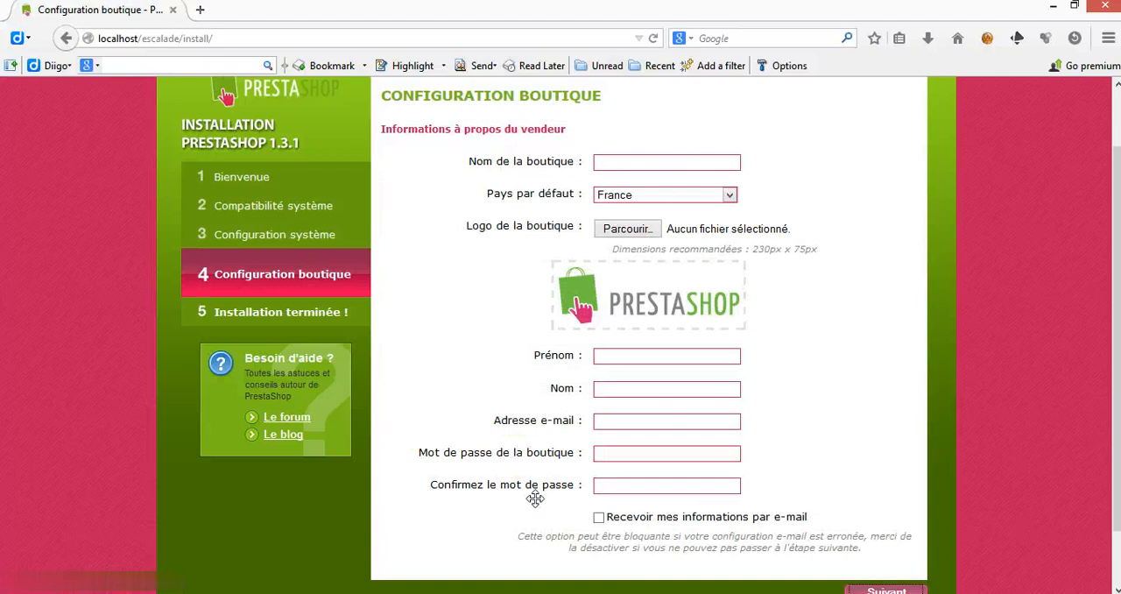
pyautogui.click(655, 162)
pyautogui.write('escalde')
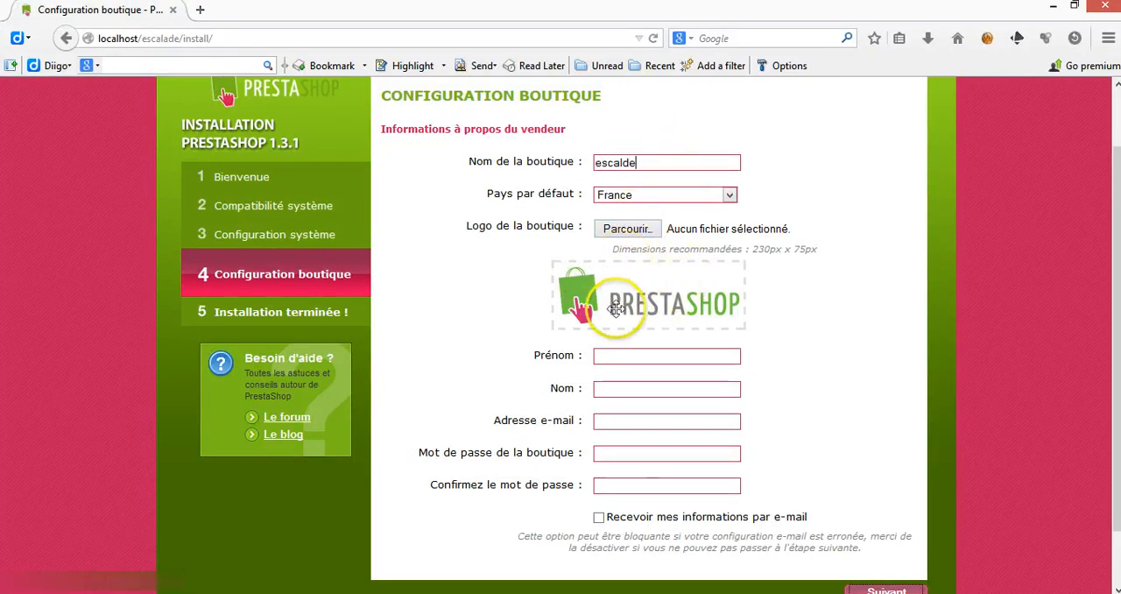
# Step: Enter the shop owner's first name, last name and e-mail address
pyautogui.click(627, 356)
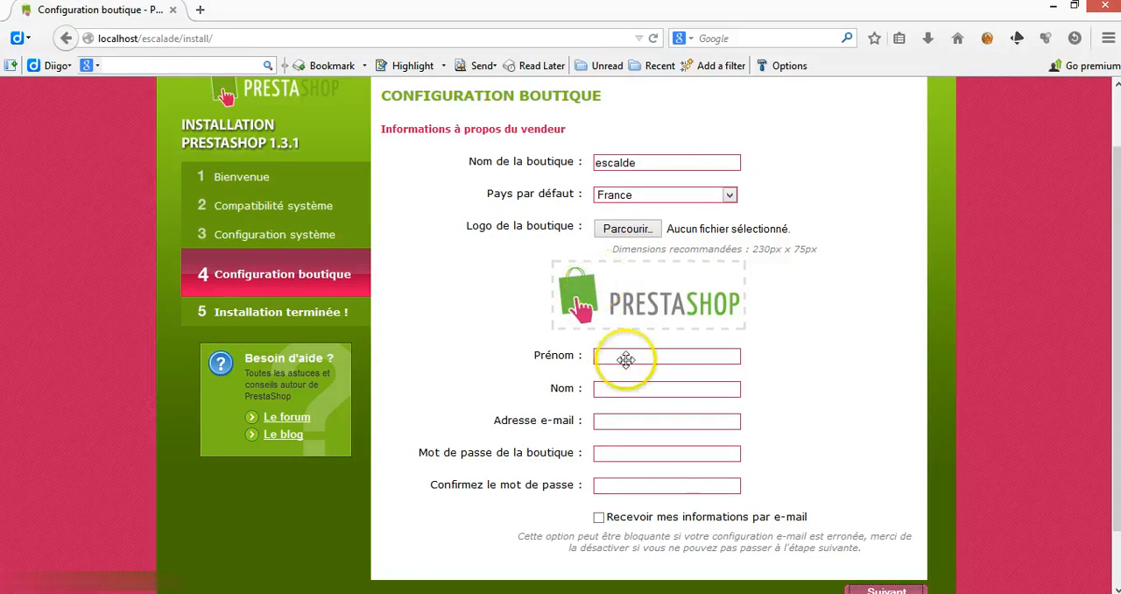
pyautogui.press('Tab')
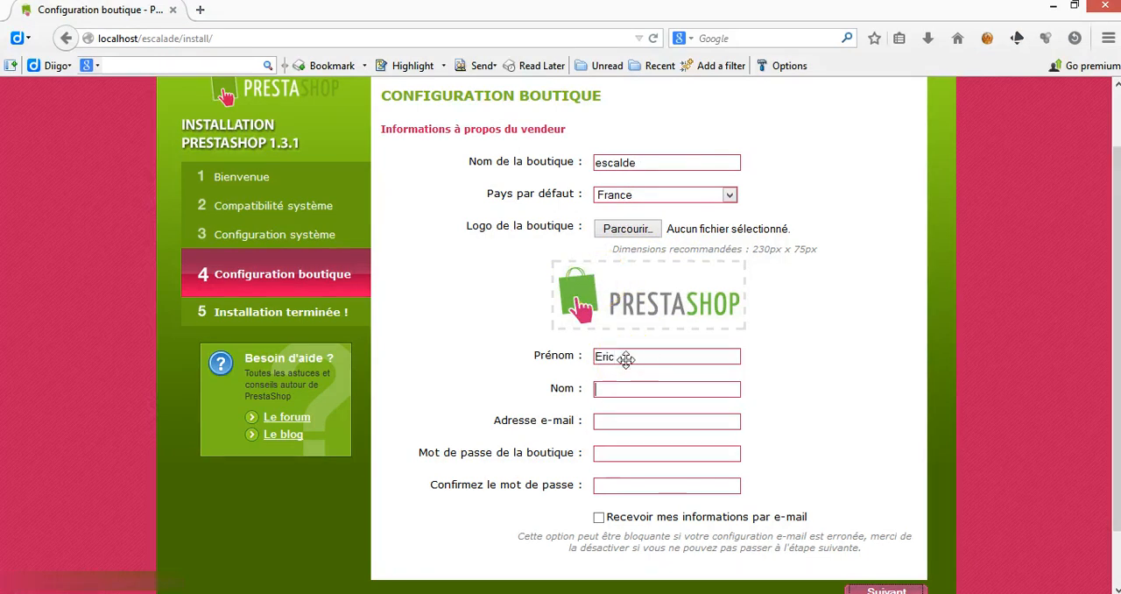
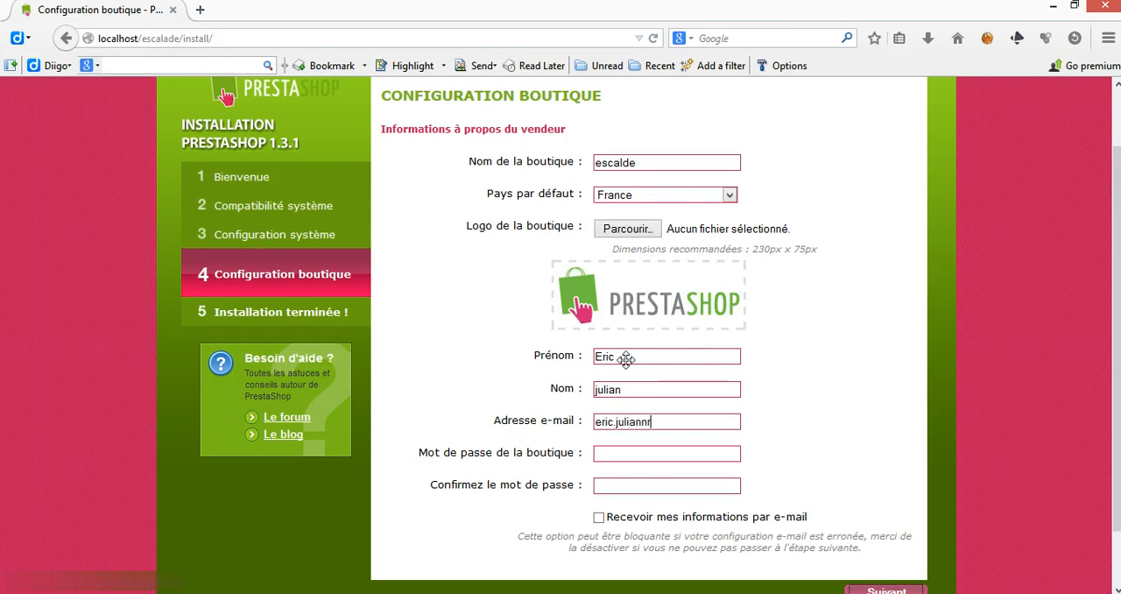
pyautogui.press('Tab')
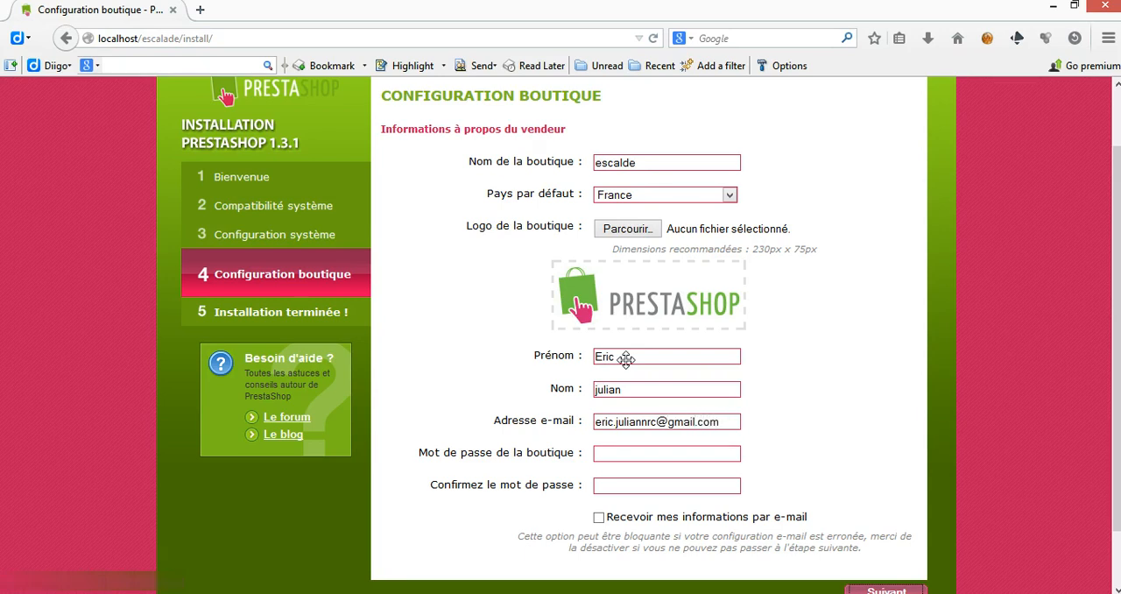
# Step: Enter and confirm the shop password, and submit the shop configuration to complete the installation
pyautogui.write('•••••••••••••••••')
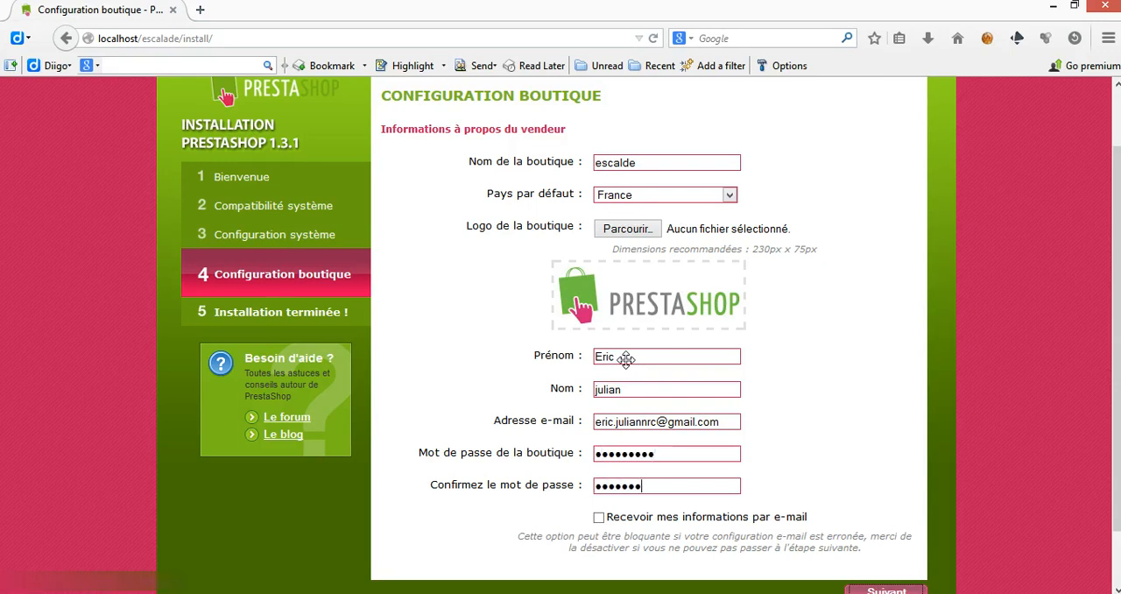
pyautogui.write('•')
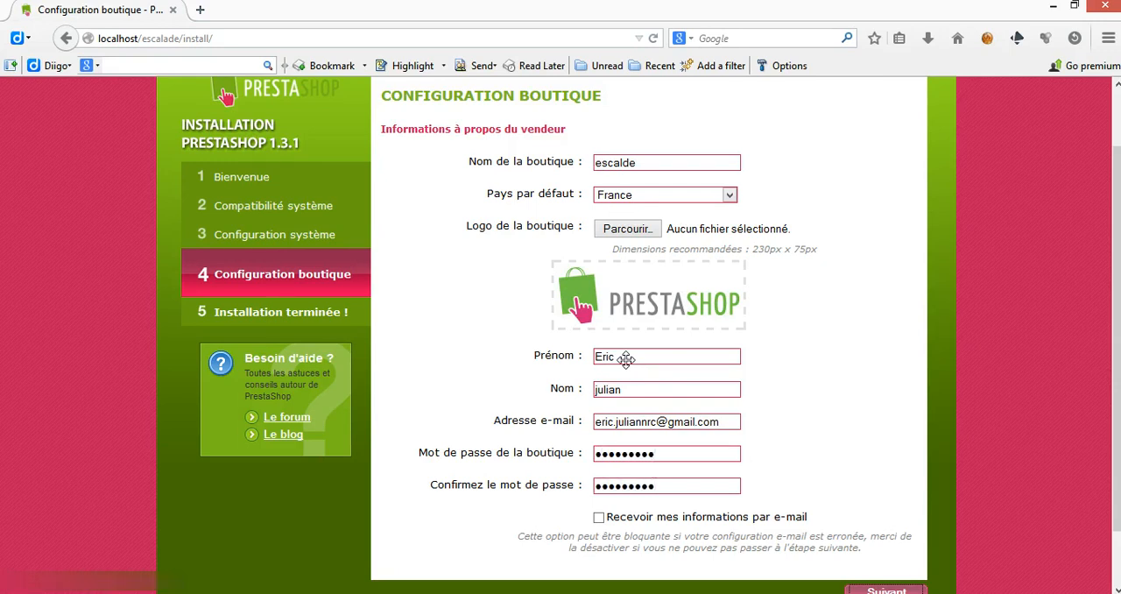
pyautogui.click(862, 589)
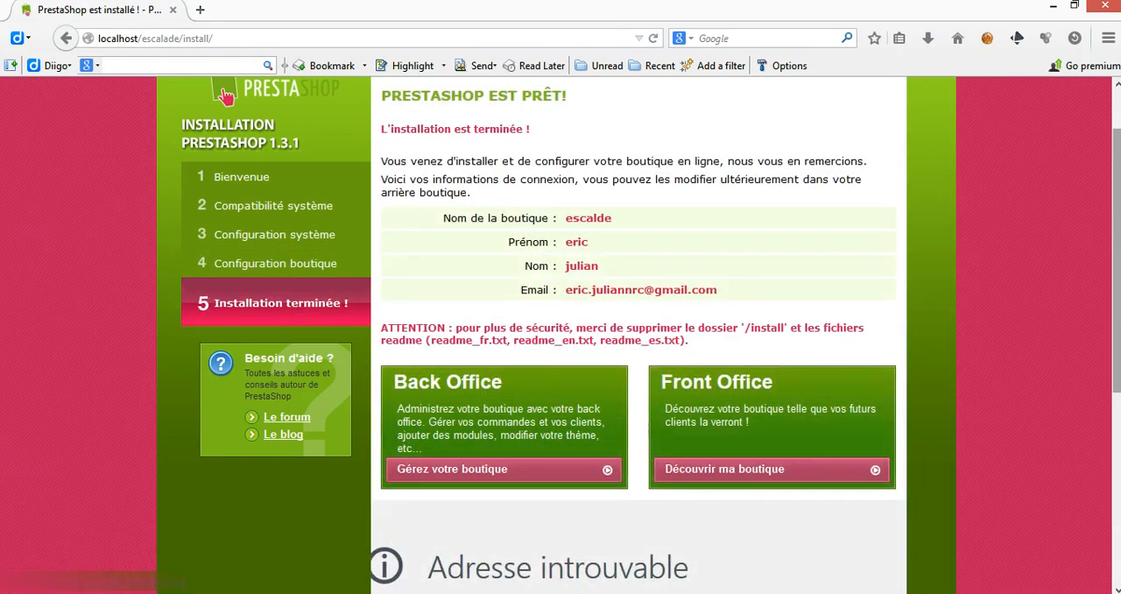
# Step: Look over the new shop's Front Office home page, and open the Back Office from the installation summary
pyautogui.scroll(-1, 640, 333)
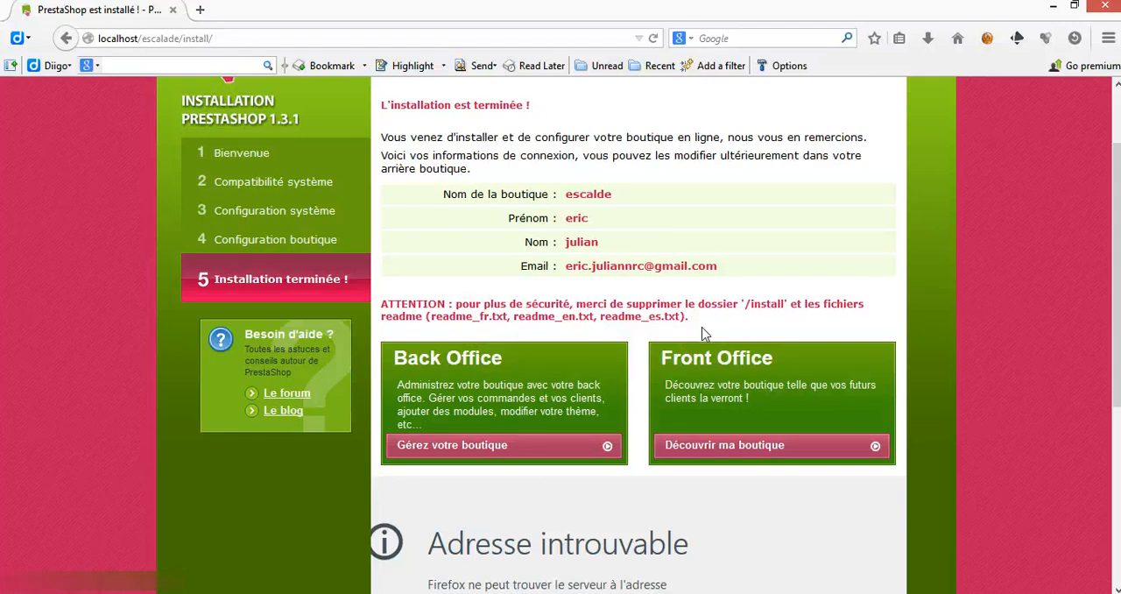
pyautogui.click(686, 401)
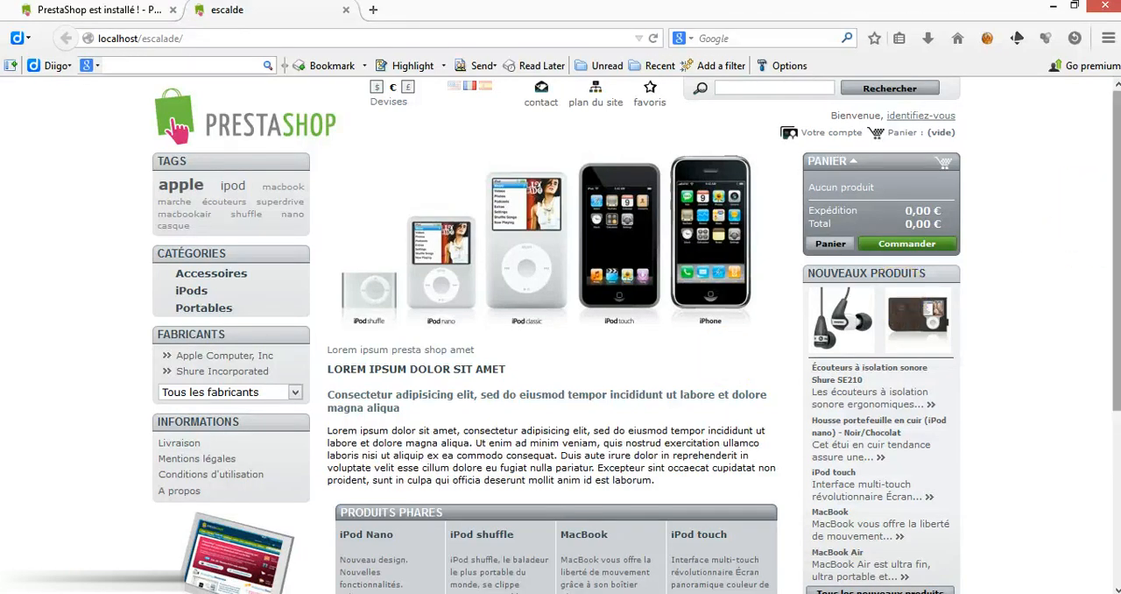
pyautogui.scroll(-2, 1116, 263)
pyautogui.scroll(-2, 1116, 263)
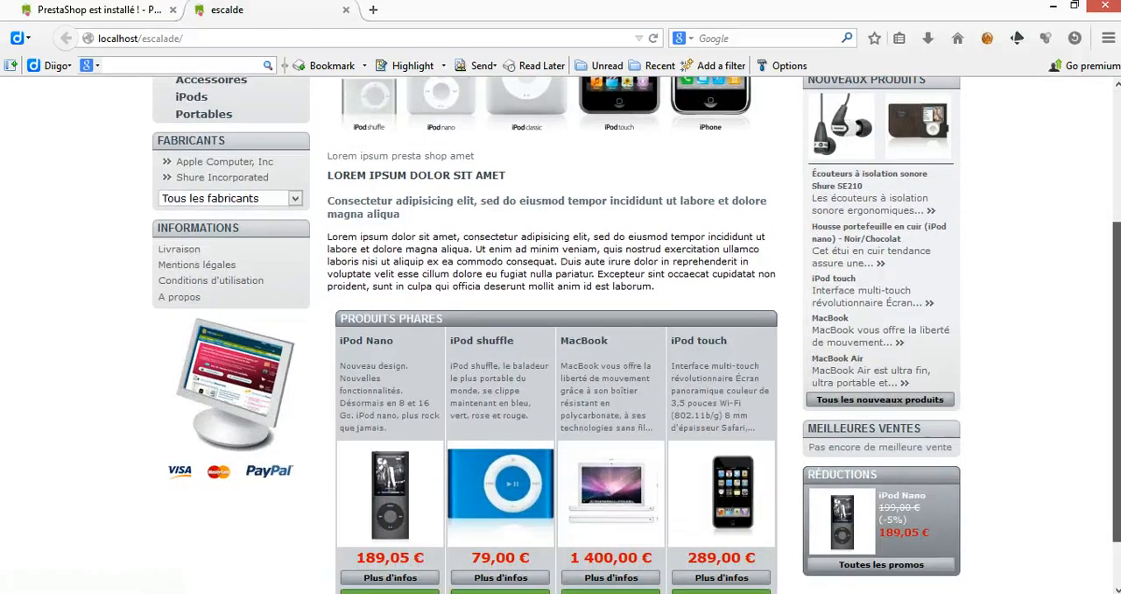
pyautogui.scroll(4, 1116, 263)
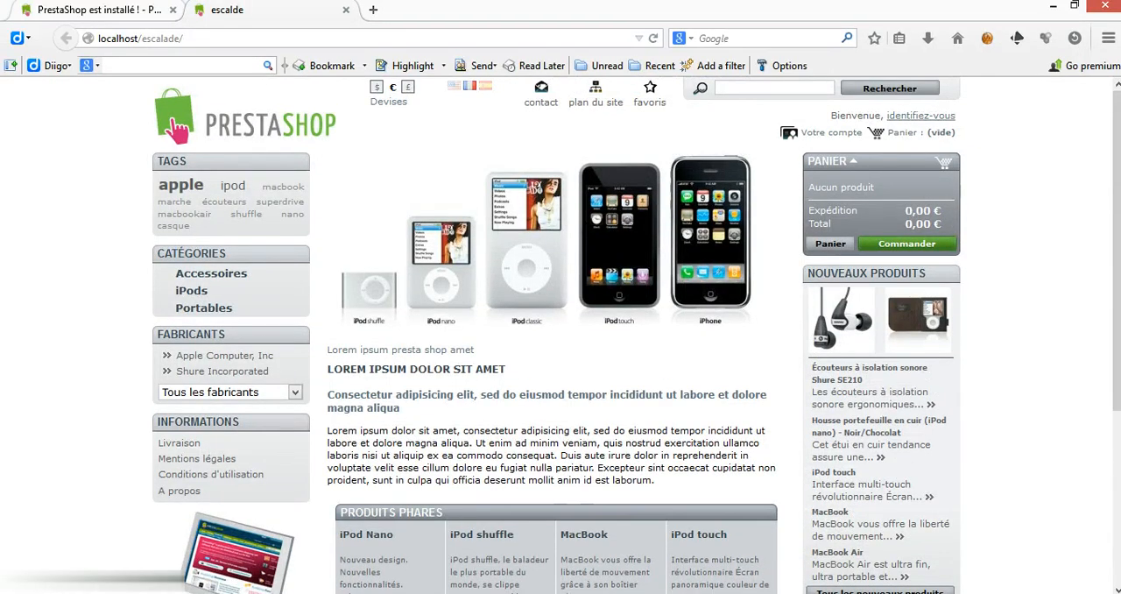
pyautogui.click(96, 10)
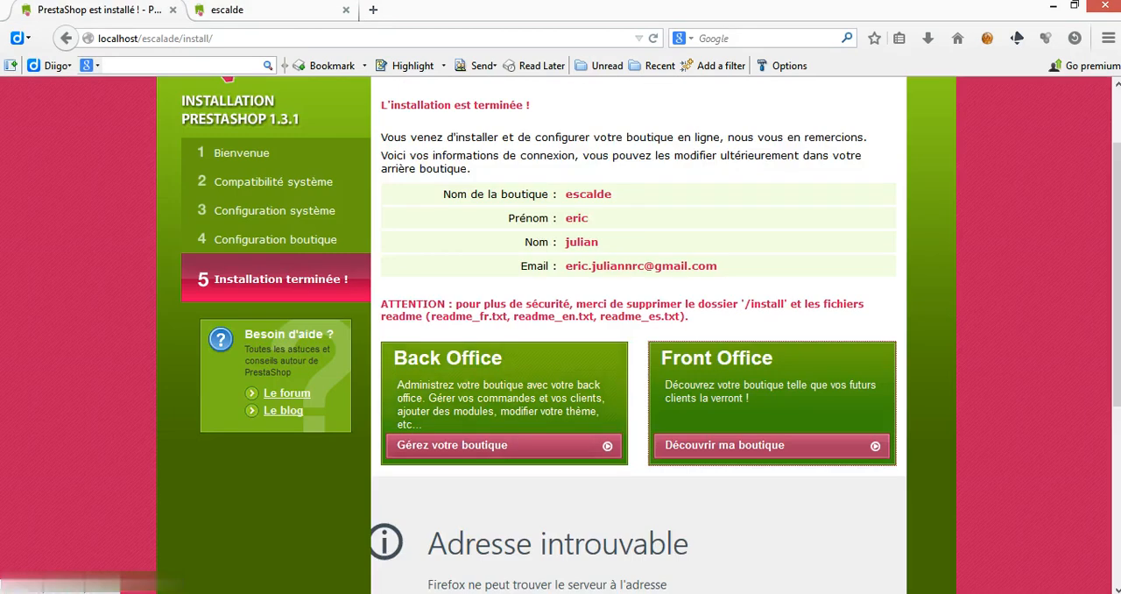
pyautogui.click(517, 409)
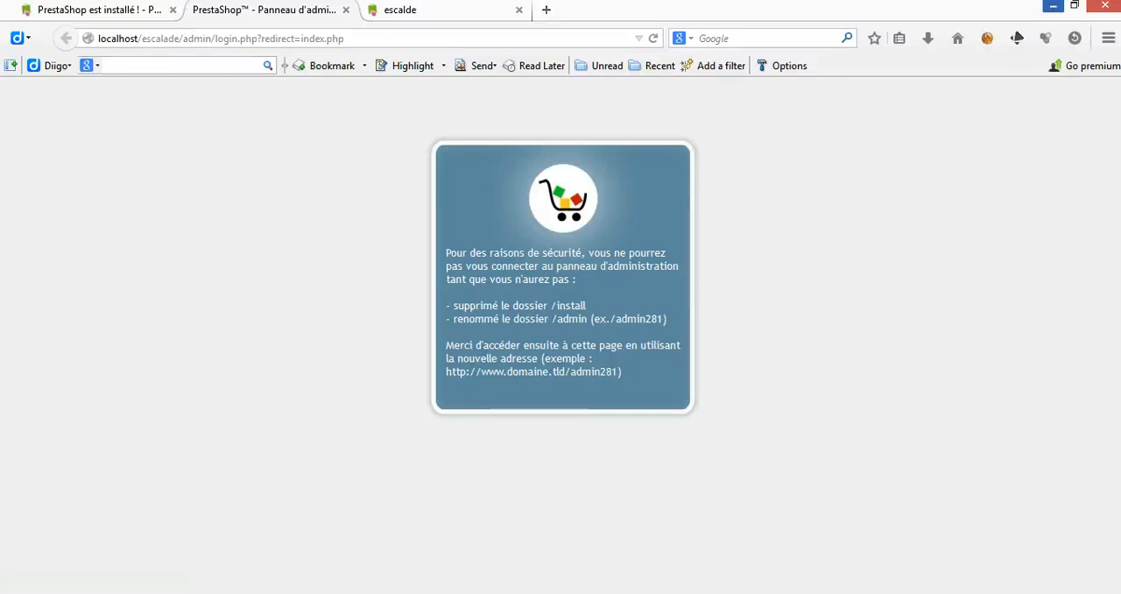
# Step: Switch to the desktop and launch WinSCPPortable.exe from the WinSCPPortable folder
pyautogui.click(1054, 8)
pyautogui.doubleClick(757, 193)
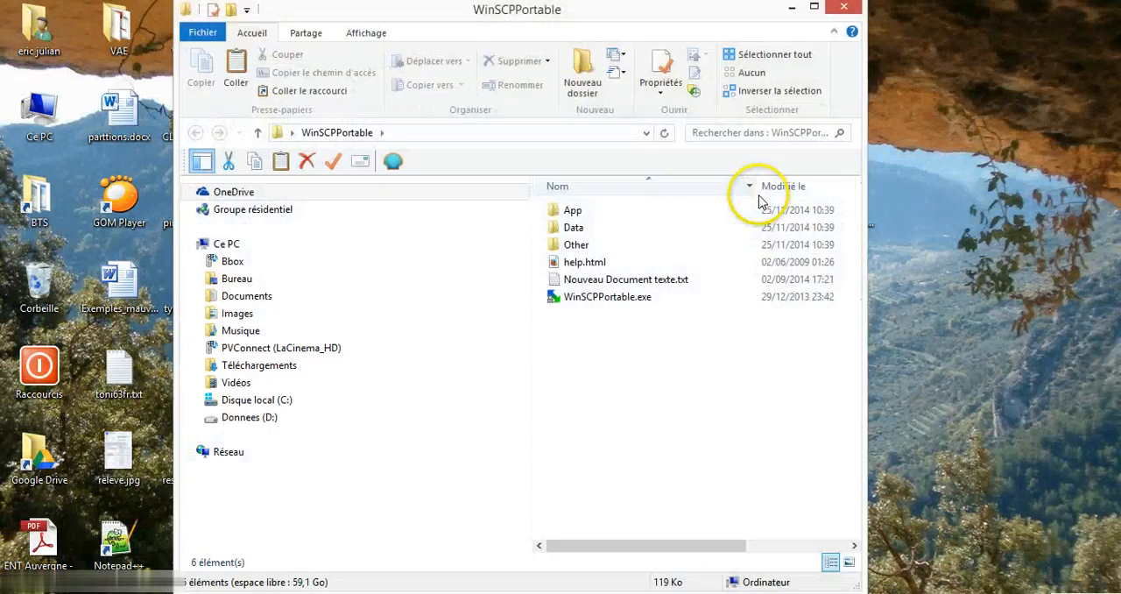
pyautogui.click(608, 373)
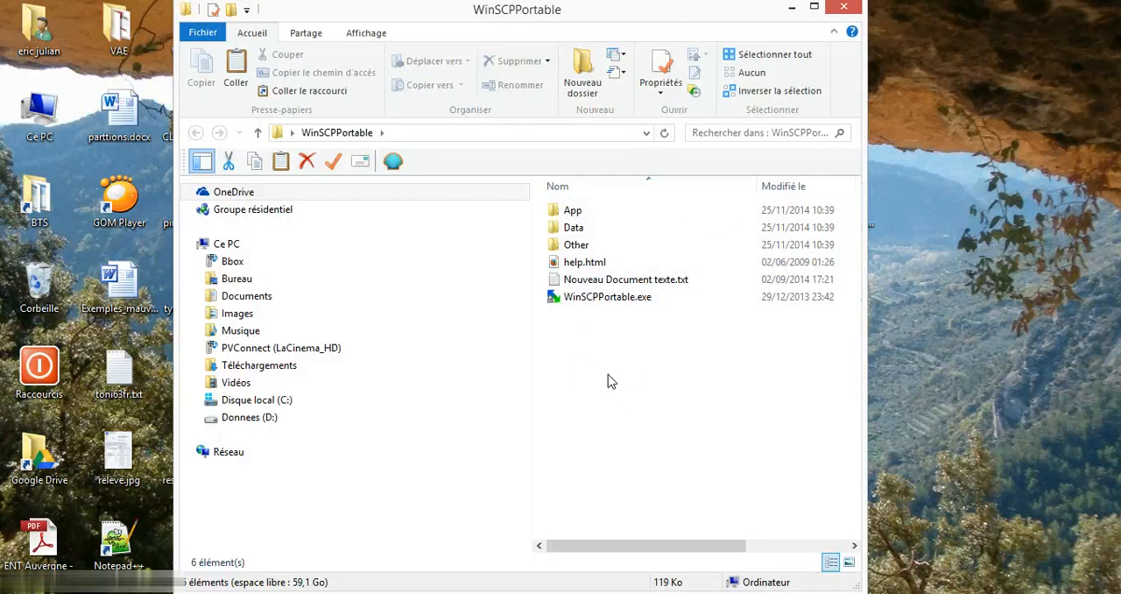
pyautogui.click(620, 300)
pyautogui.moveTo(622, 302); pyautogui.dragTo(79, 565)
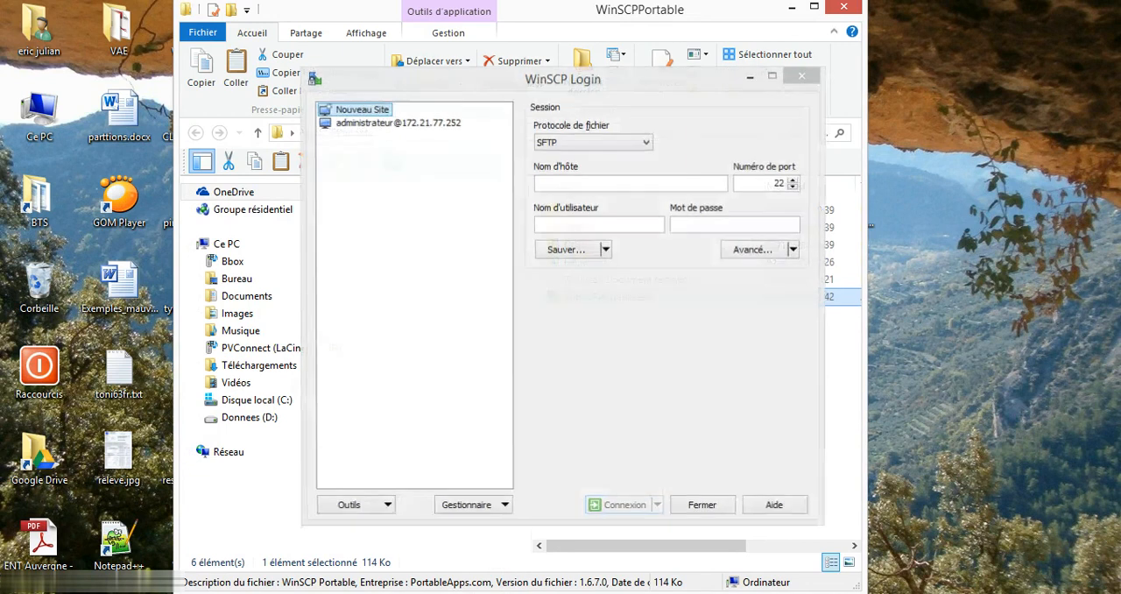
# Step: Set the new site's file protocol to FTP and its host name to pcprof-t208
pyautogui.click(592, 142)
pyautogui.click(581, 180)
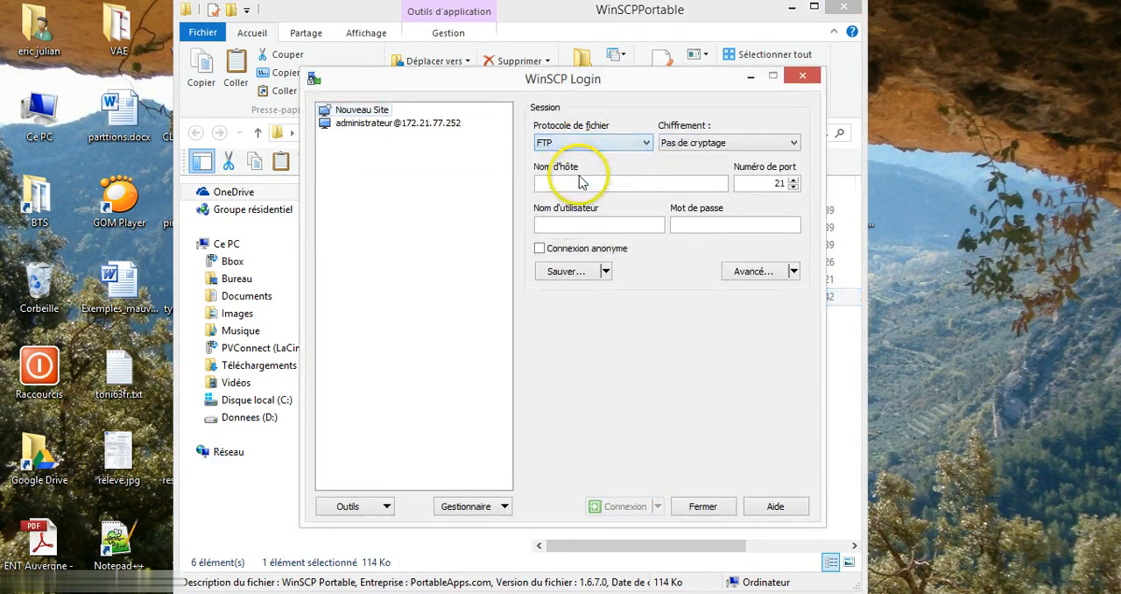
pyautogui.click(568, 183)
pyautogui.write('rof-t208')
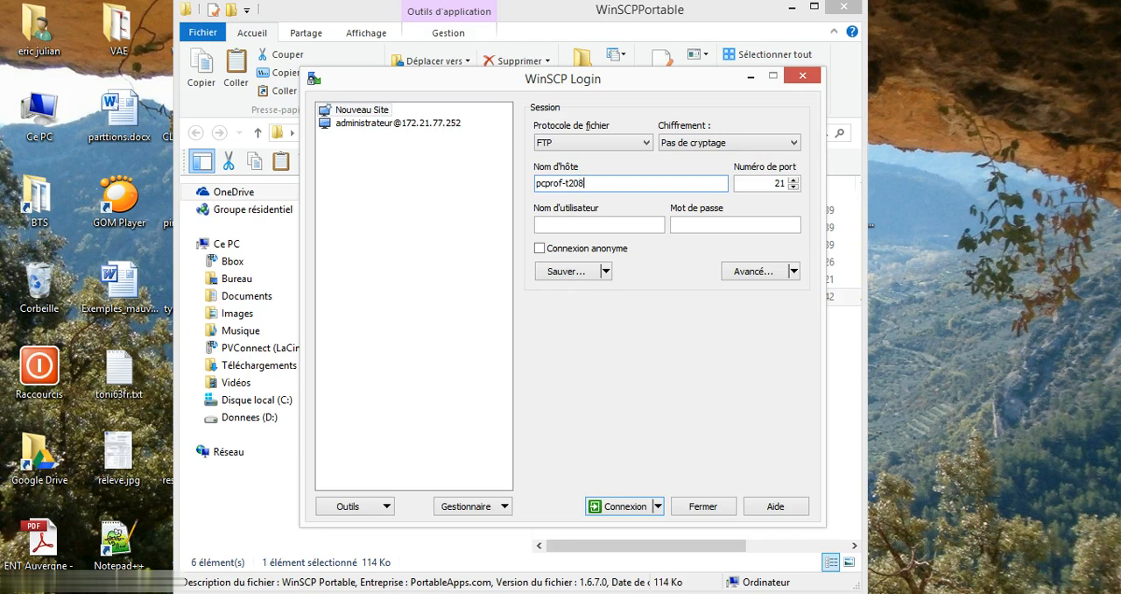
# Step: Log in to the FTP server with the user name escalade and the account password
pyautogui.click(590, 225)
pyautogui.write('escalade')
pyautogui.click(707, 224)
pyautogui.write('******')
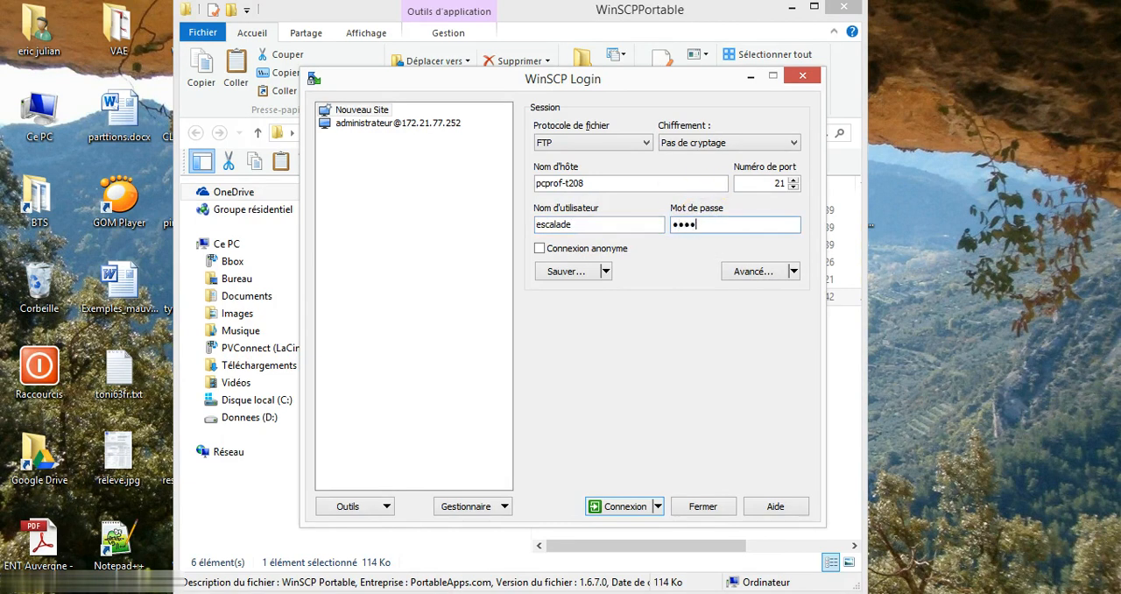
pyautogui.write('*')
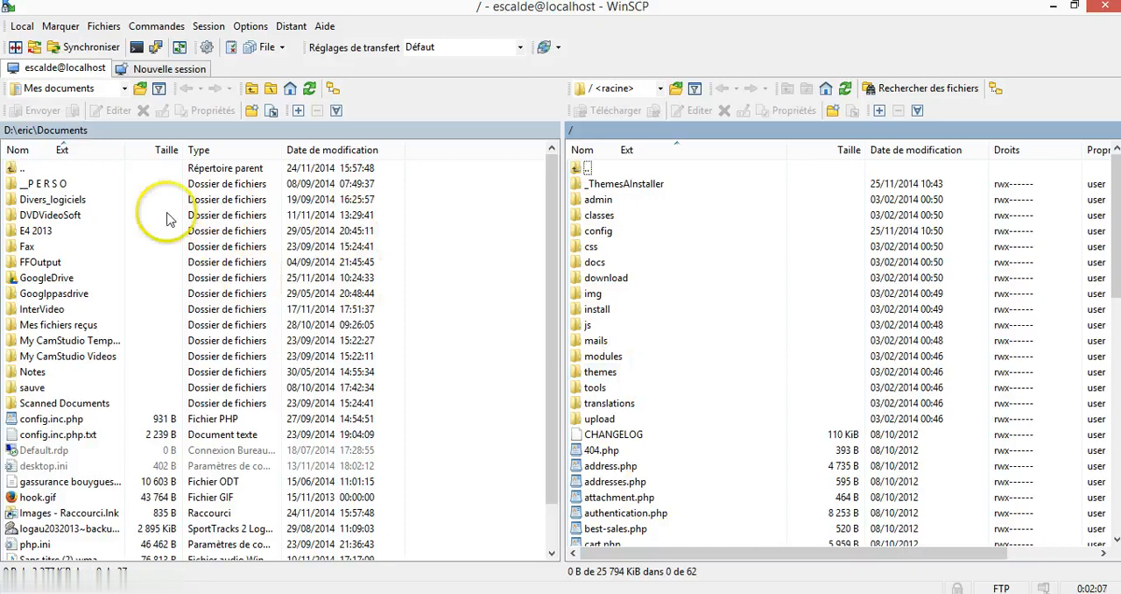
# Step: Switch the local side to the Bureau folder, and delete the install folder from the server's root
pyautogui.click(125, 89)
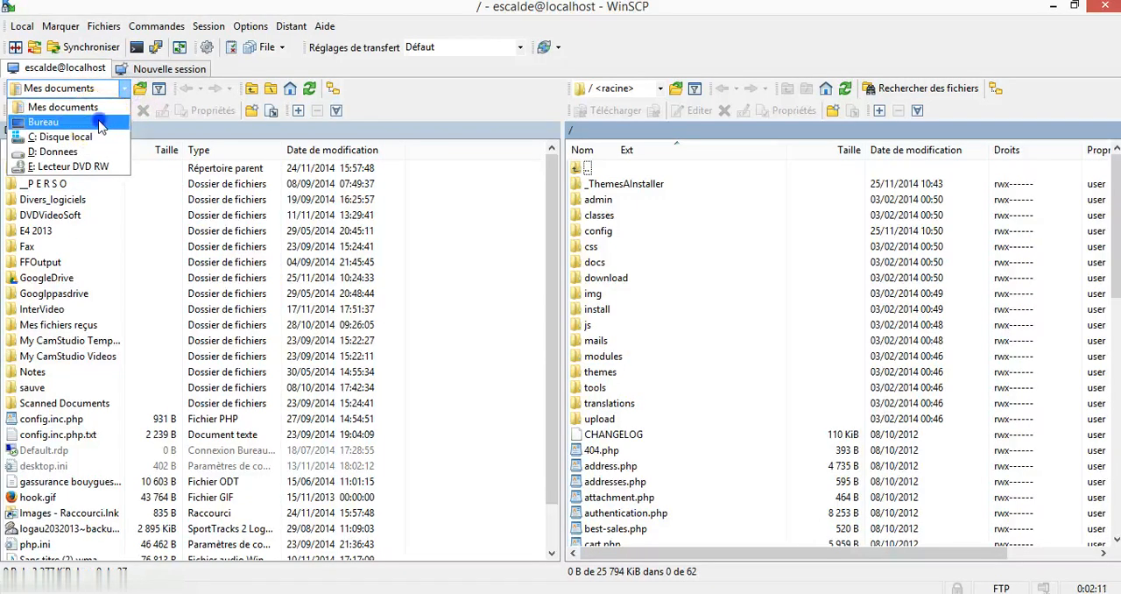
pyautogui.click(99, 124)
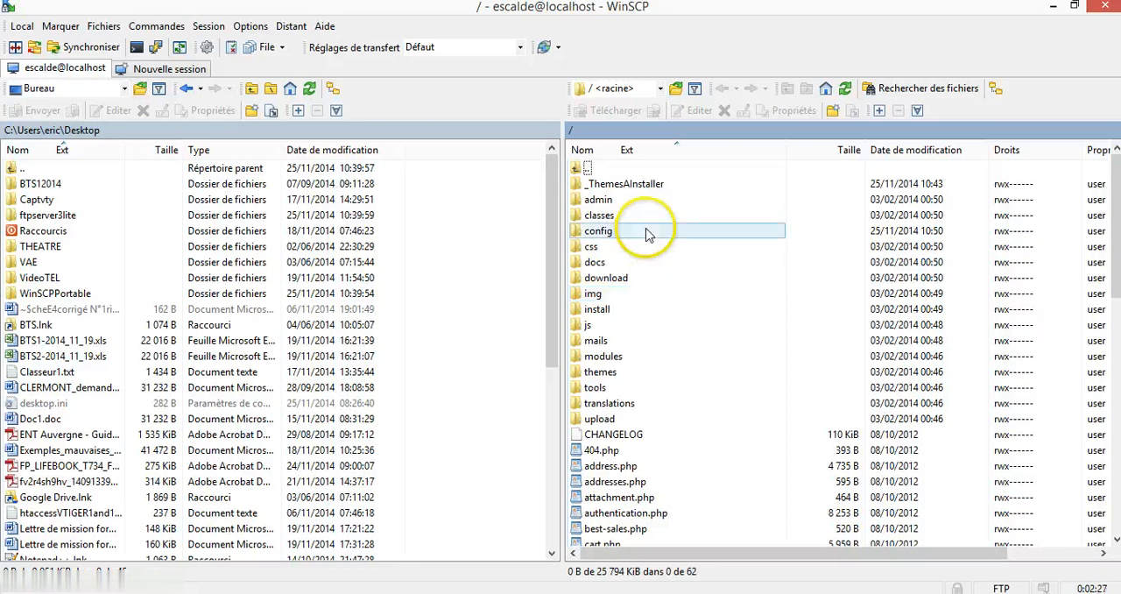
pyautogui.click(620, 313)
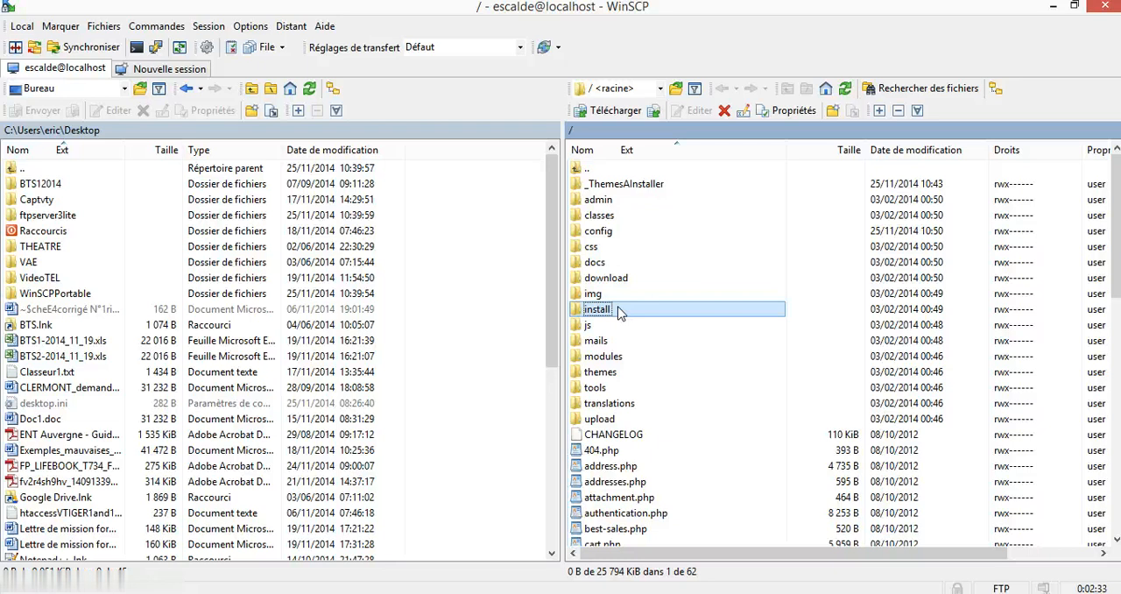
pyautogui.rightClick(619, 312)
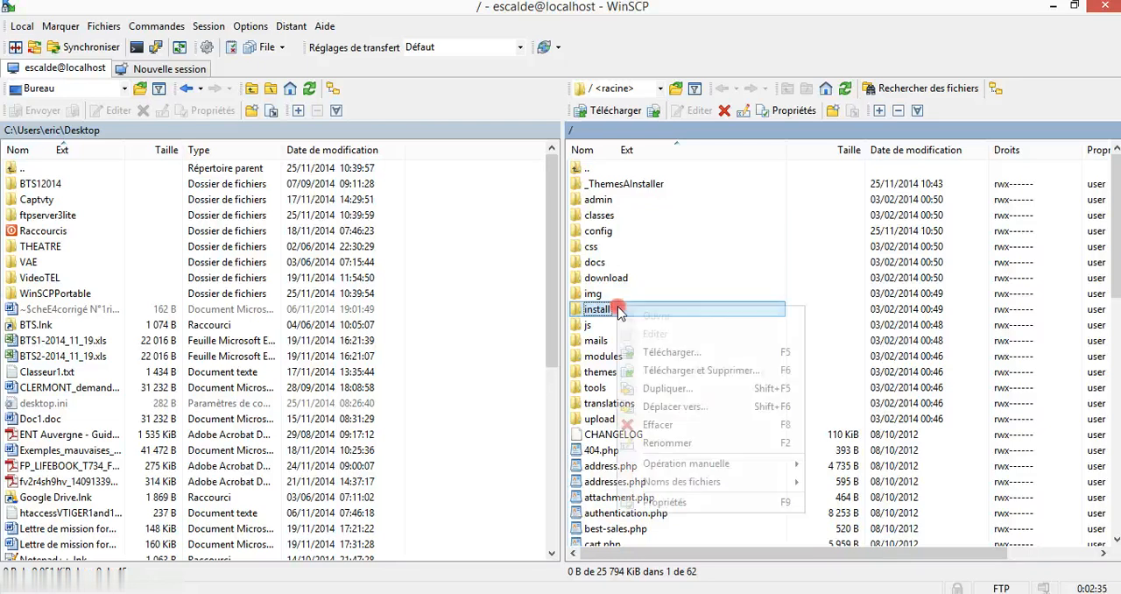
pyautogui.click(657, 426)
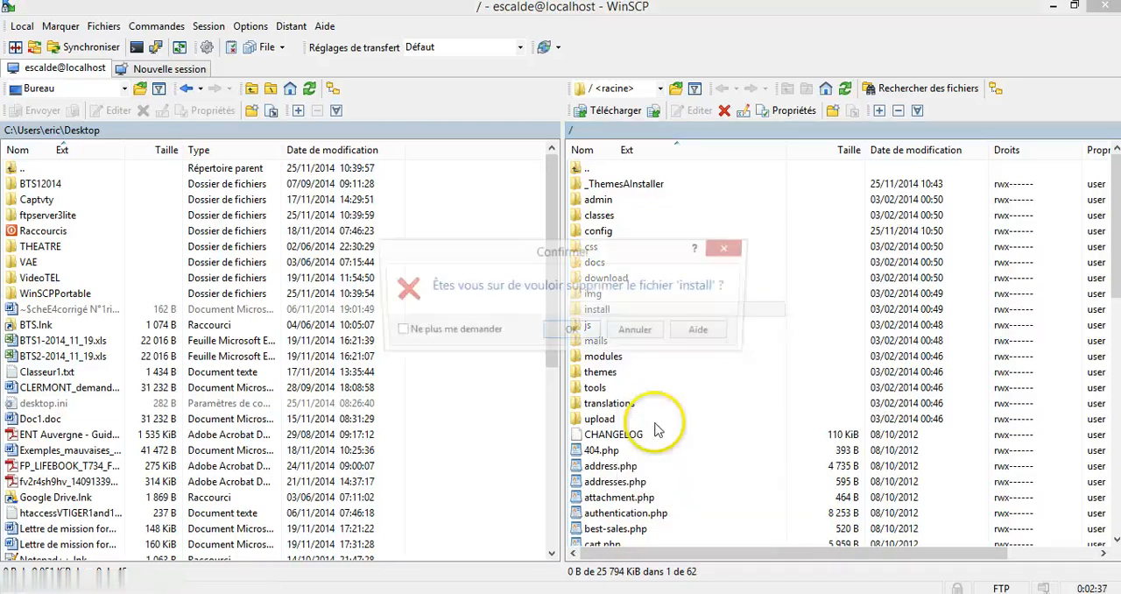
pyautogui.click(578, 401)
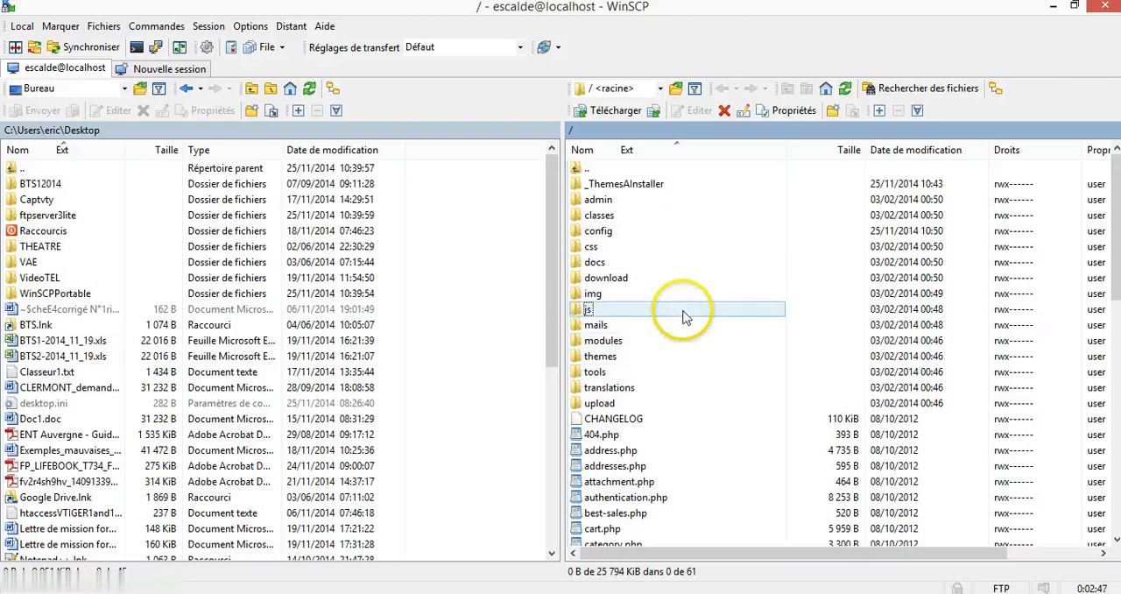
# Step: Rename the admin folder in the server's root as admin1234
pyautogui.rightClick(664, 204)
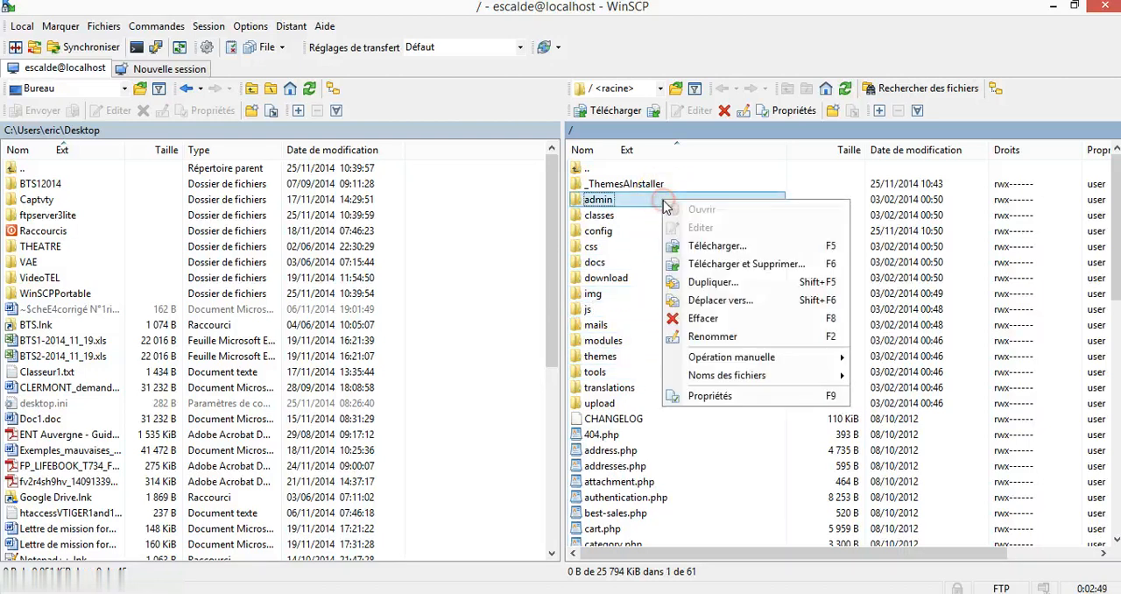
pyautogui.click(743, 338)
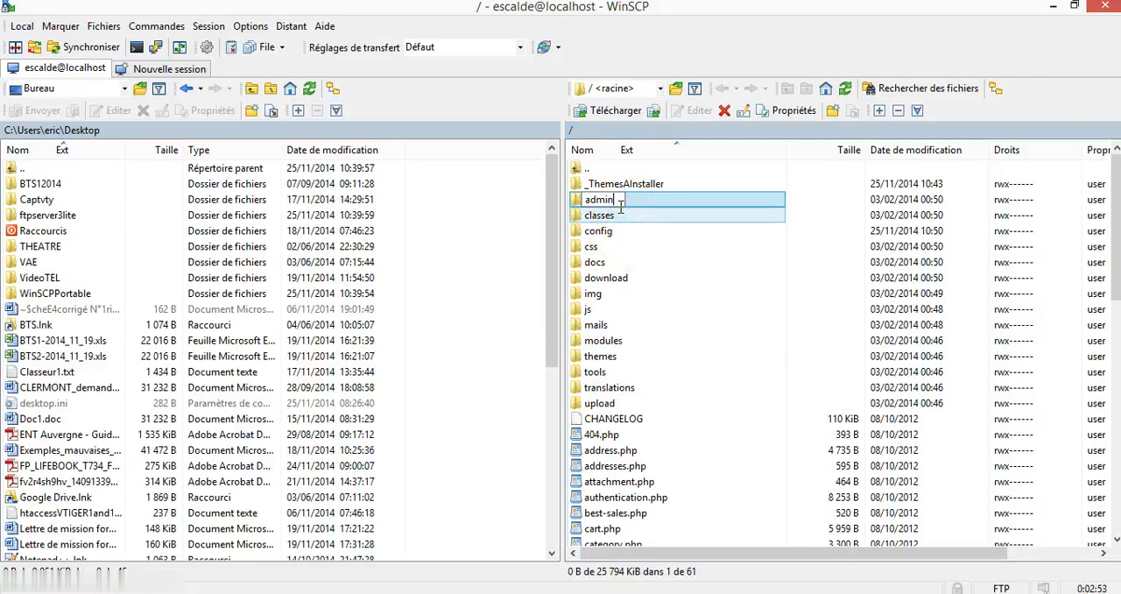
pyautogui.write('1234')
pyautogui.click(723, 293)
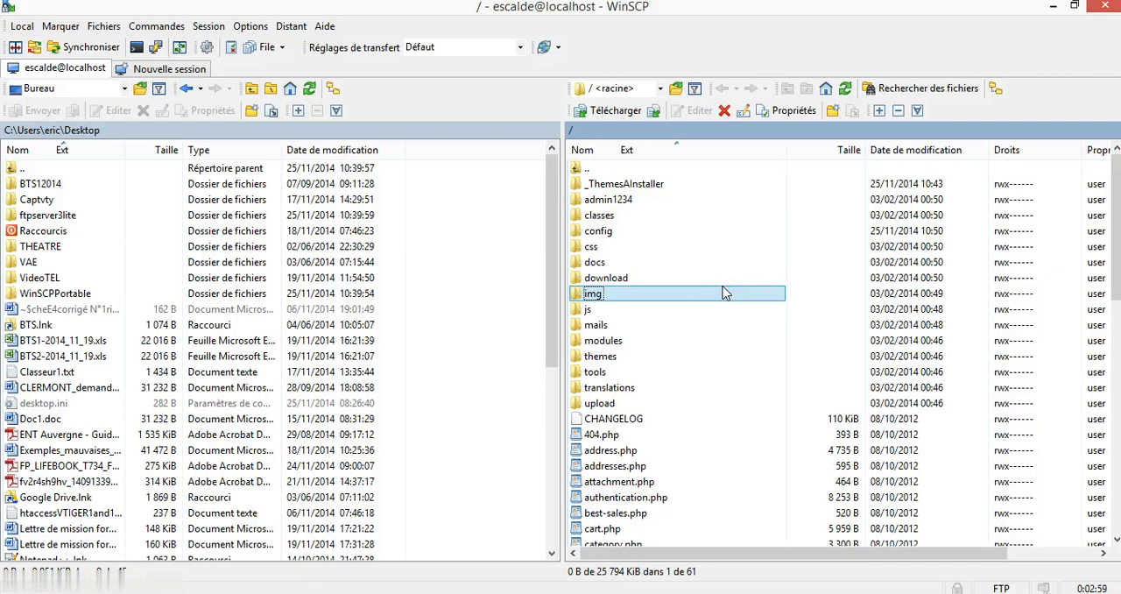
# Step: Return to the browser and load the administration page at its new address, localhost/escalade/admin1234
pyautogui.click(1055, 9)
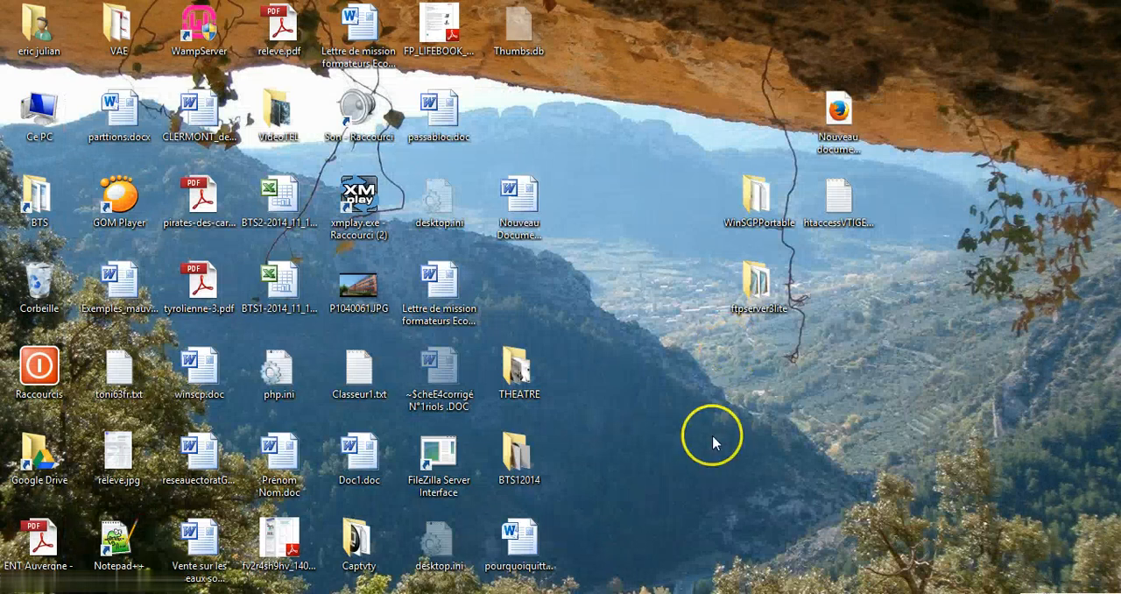
pyautogui.click(92, 592)
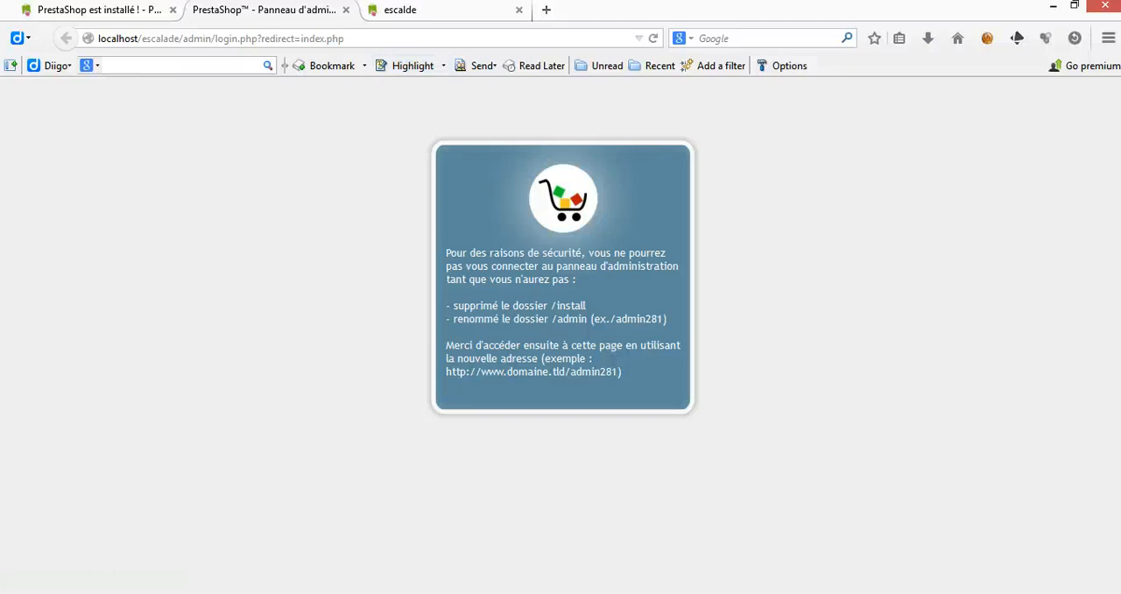
pyautogui.moveTo(369, 42); pyautogui.dragTo(223, 44)
pyautogui.press('BackSpace')
pyautogui.press('BackSpace')
pyautogui.press('BackSpace')
pyautogui.press('BackSpace')
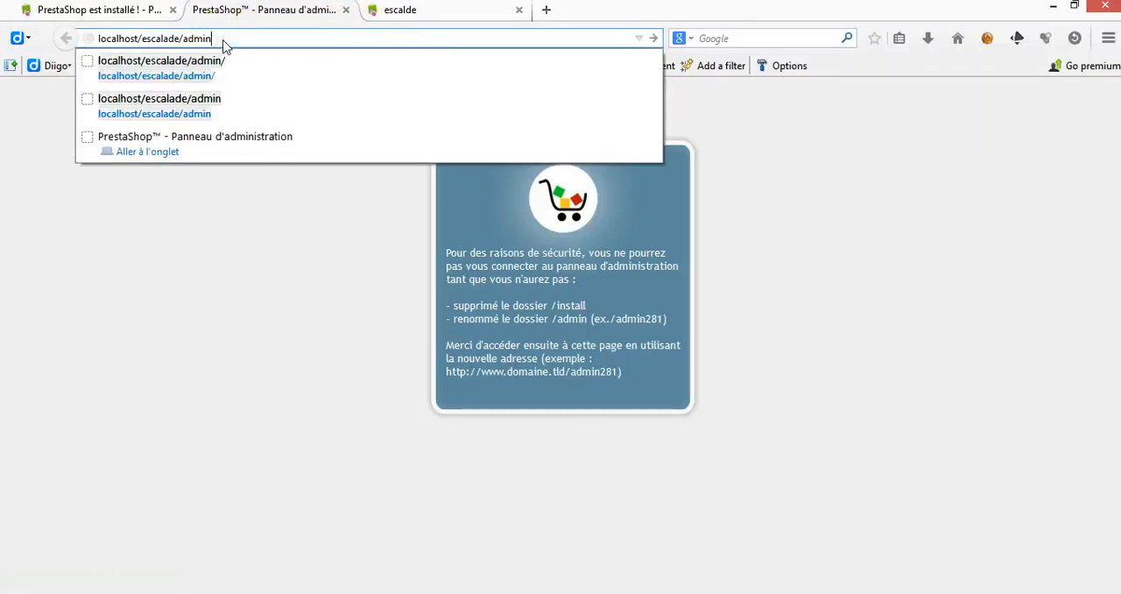
pyautogui.write('1234')
pyautogui.press('Return')
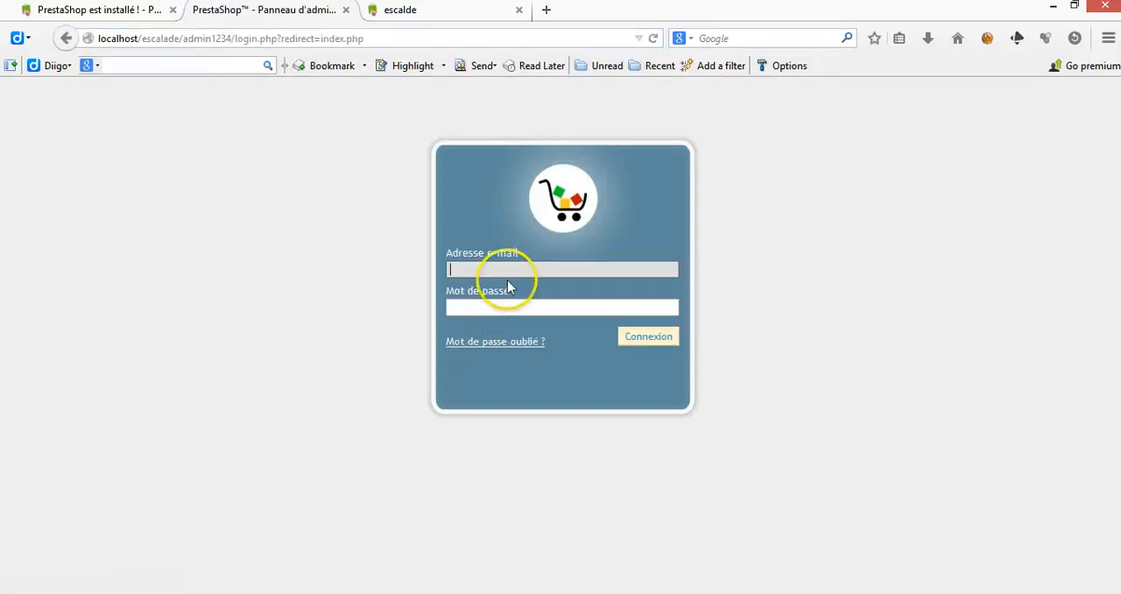
# Step: Log in to the PrestaShop administration panel with the administrator's e-mail address and account password
pyautogui.click(512, 274)
pyautogui.click(515, 285)
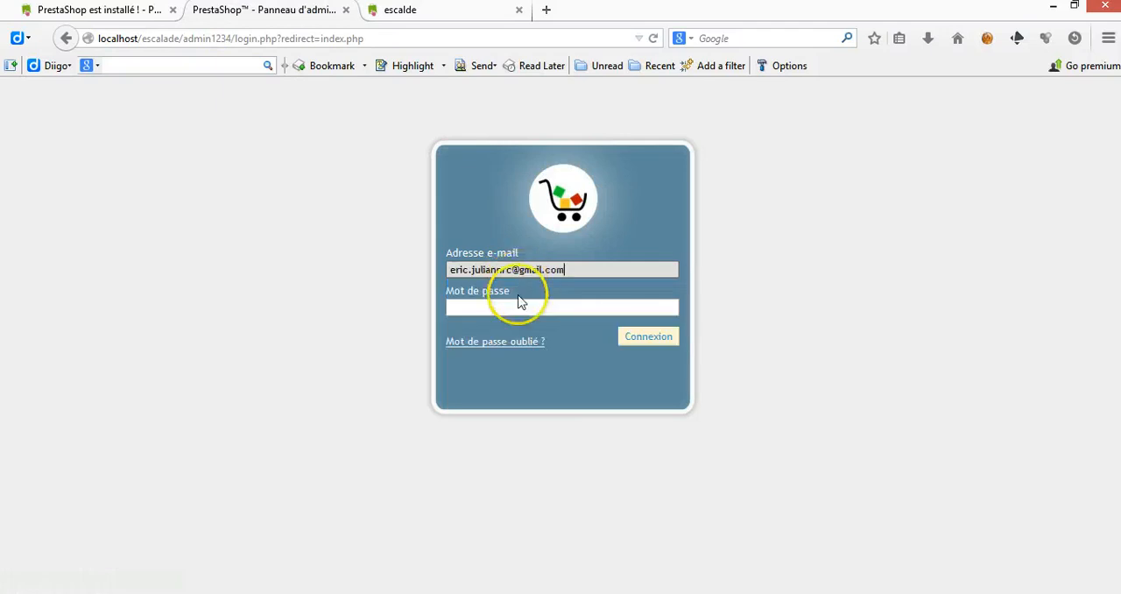
pyautogui.click(517, 308)
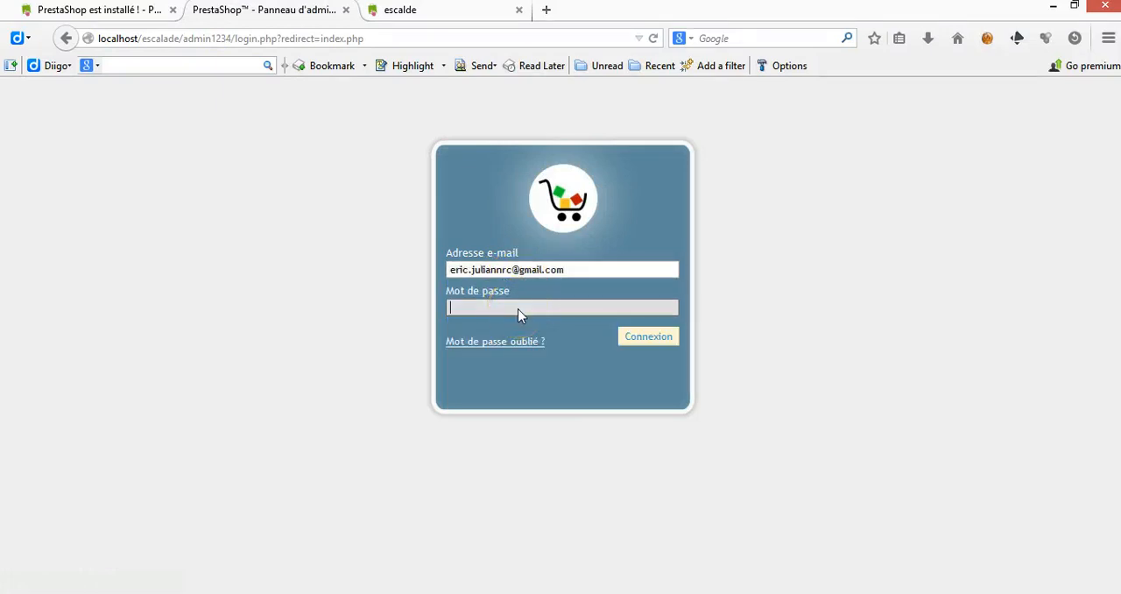
pyautogui.write('•••••••••')
pyautogui.click(647, 345)
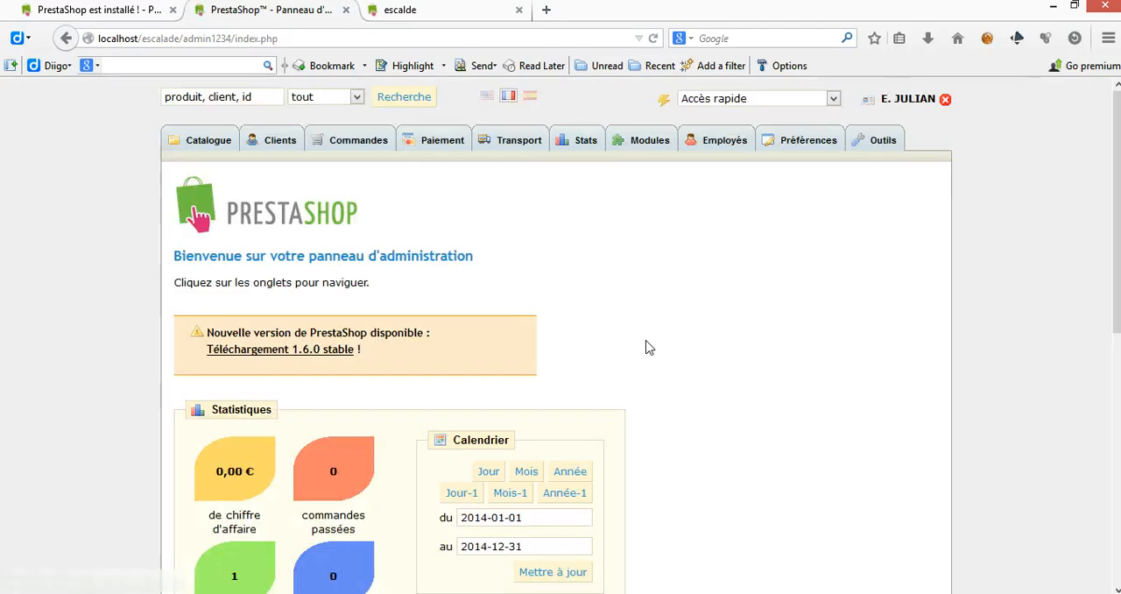
# Step: Look over the administration home page and the Catalogue section with its categories and products, and open the Modules section
pyautogui.click(1060, 181)
pyautogui.moveTo(1119, 151)
pyautogui.mouseDown()
pyautogui.moveTo(1119, 312)
pyautogui.moveTo(1118, 149)
pyautogui.mouseUp()
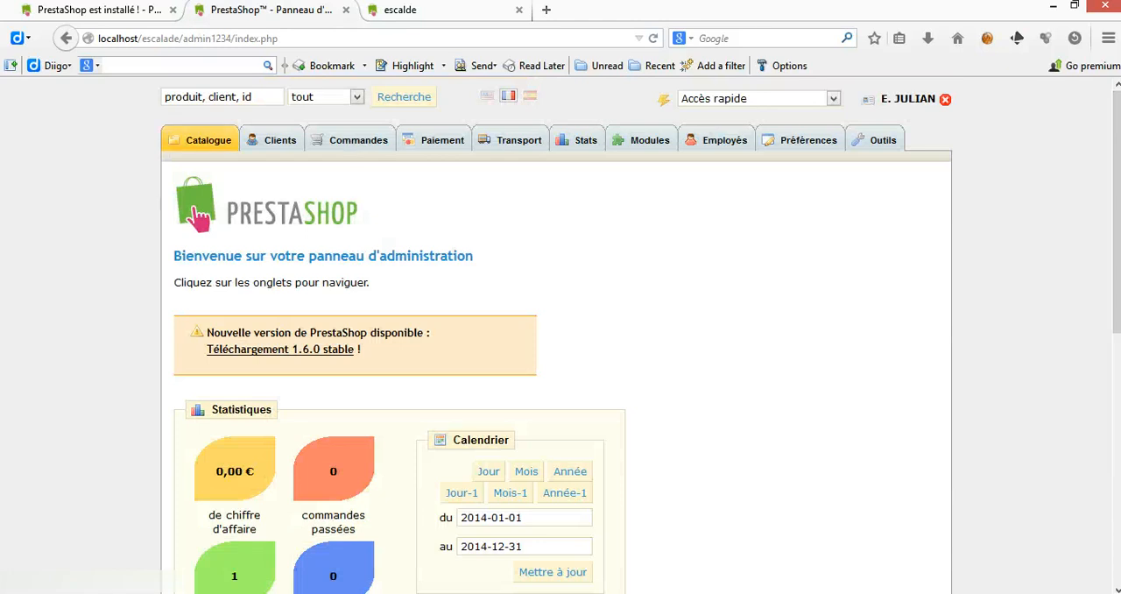
pyautogui.click(200, 142)
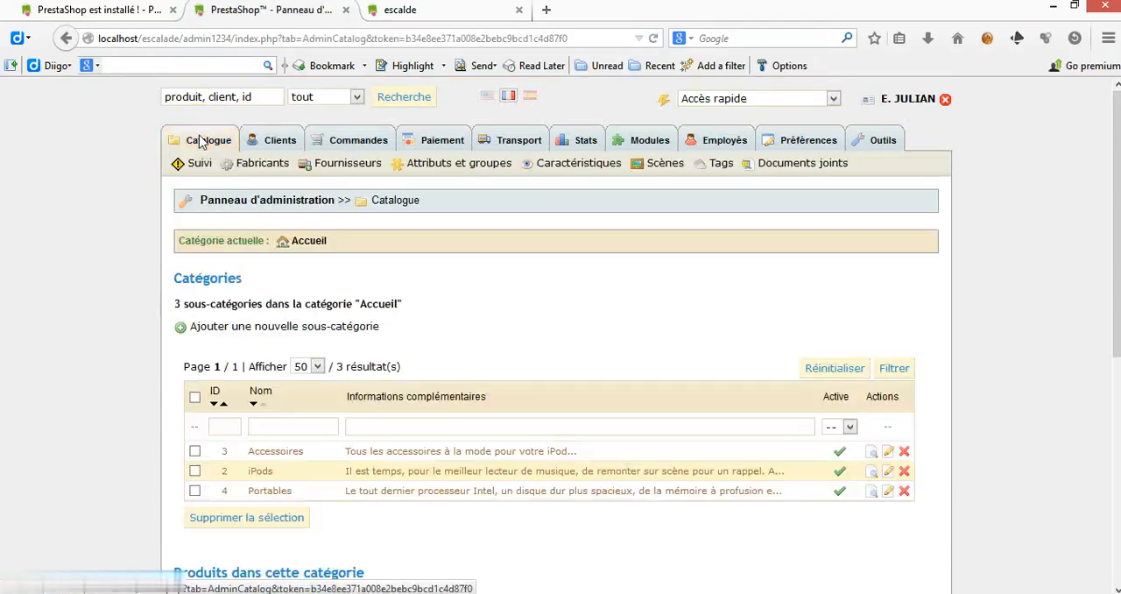
pyautogui.moveTo(1114, 270)
pyautogui.mouseDown()
pyautogui.moveTo(1114, 490)
pyautogui.moveTo(1115, 268)
pyautogui.mouseUp()
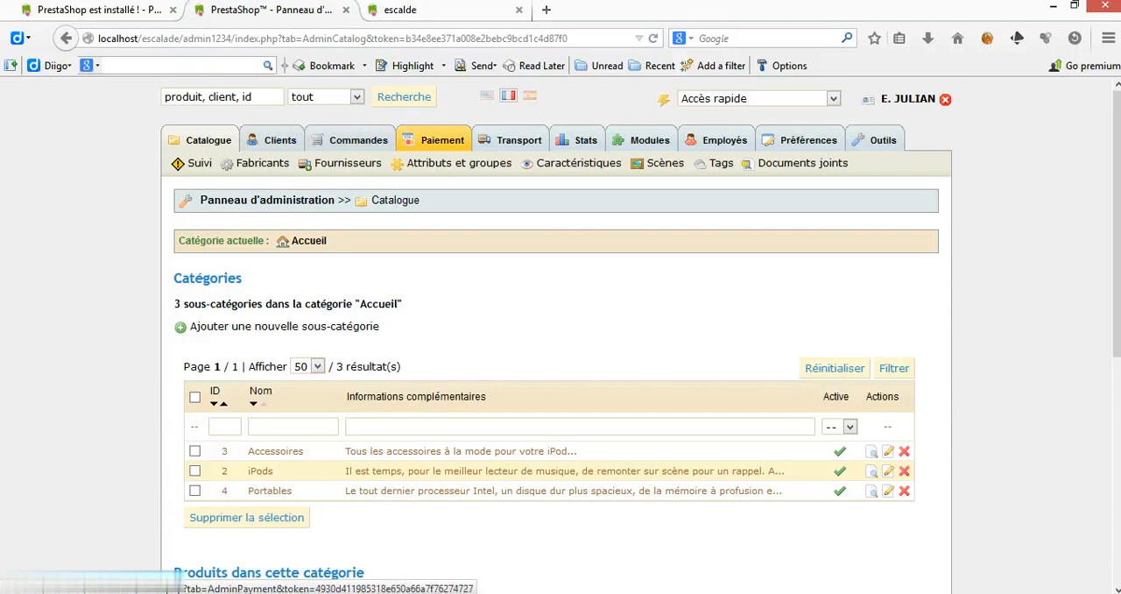
pyautogui.click(647, 141)
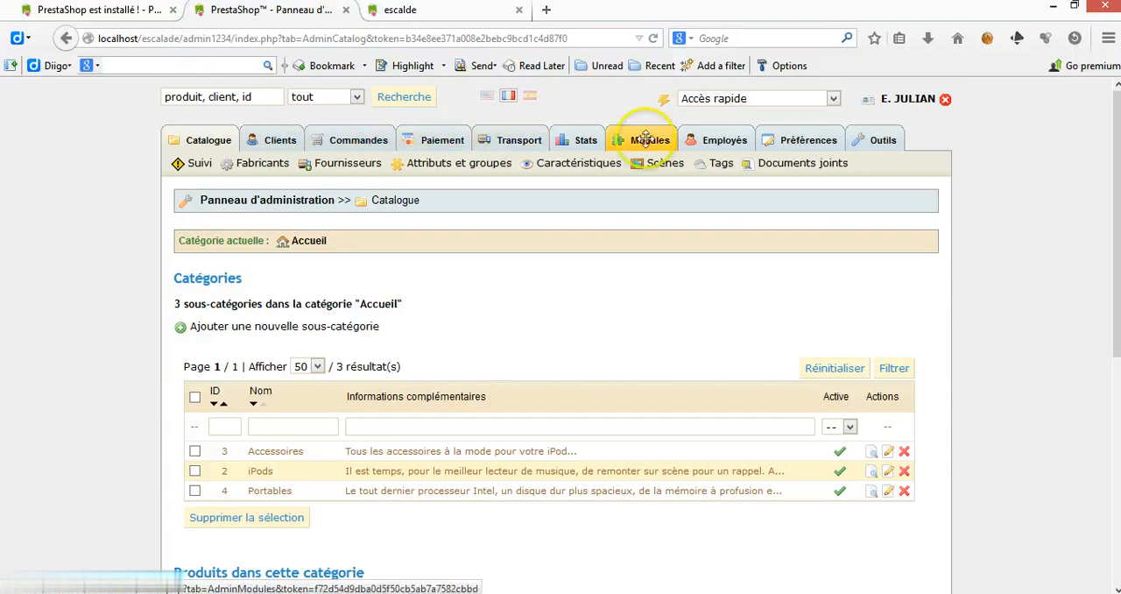